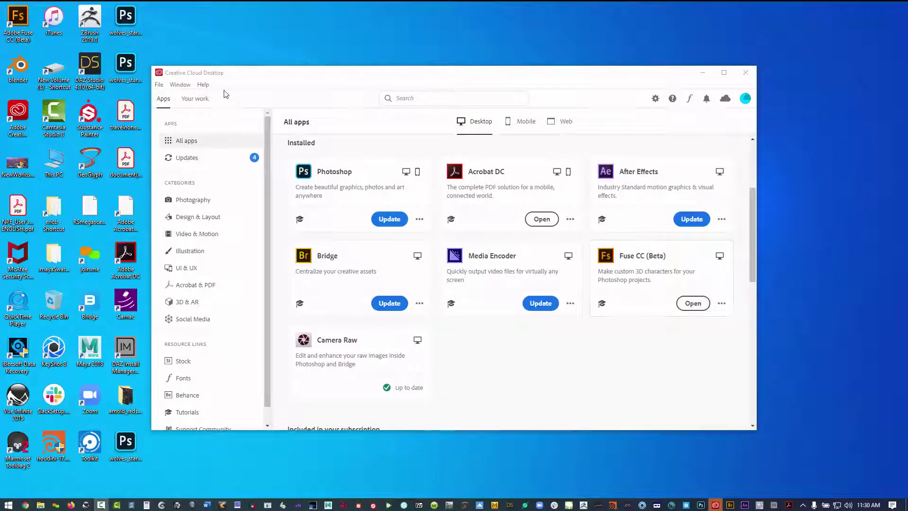
Launch Adobe Fuse CC (Beta) from Creative Cloud Desktop and position its window.
{"action": "left_click", "coordinate": [233, 74]}
{"action": "left_click", "coordinate": [693, 303]}
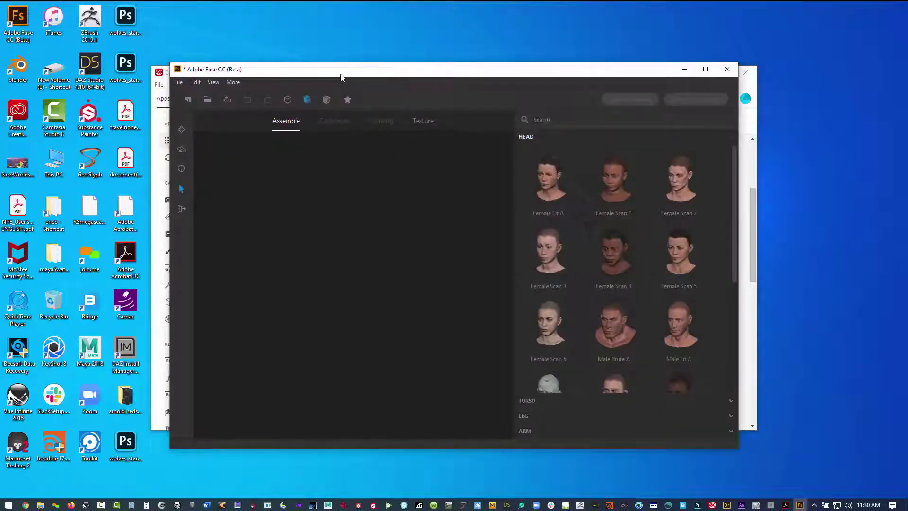
{"action": "left_click_drag", "start_coordinate": [337, 67], "coordinate": [323, 71]}
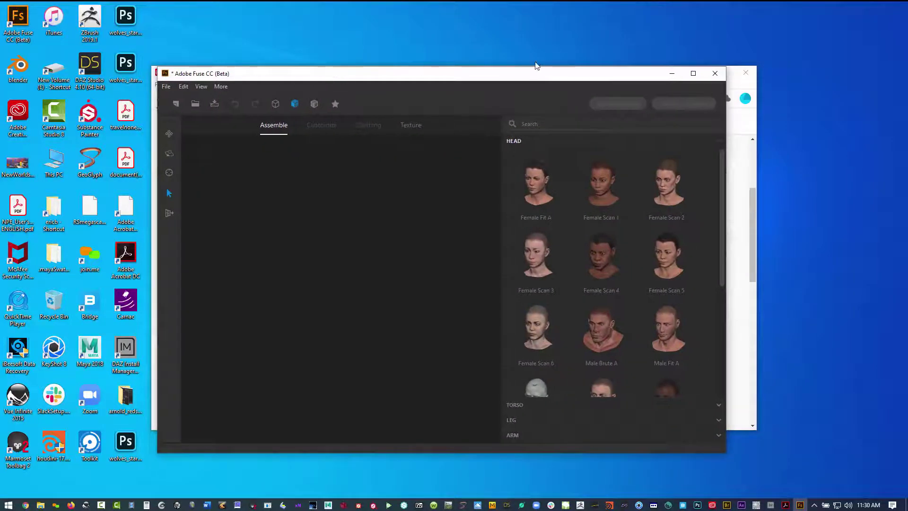
Maximize Fuse and assemble a Male Fit A head, torso, legs and arms.
{"action": "left_click", "coordinate": [693, 74]}
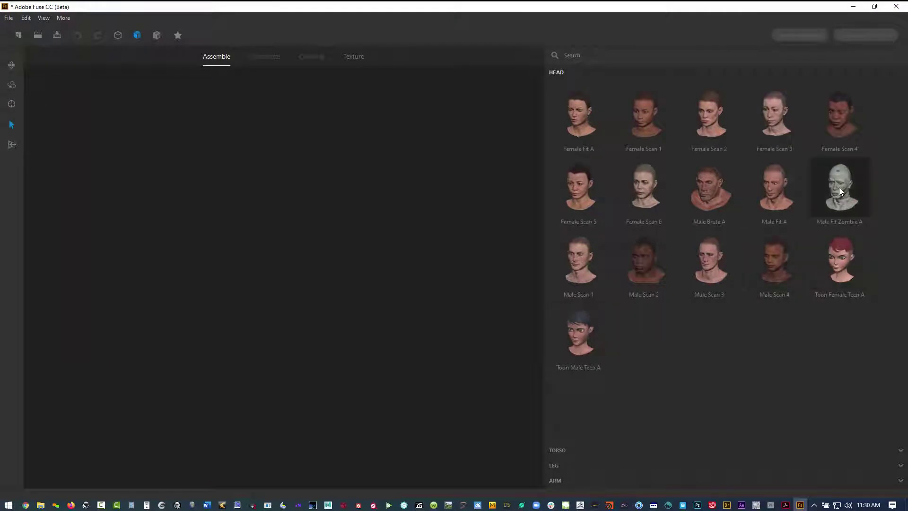
{"action": "left_click", "coordinate": [775, 188]}
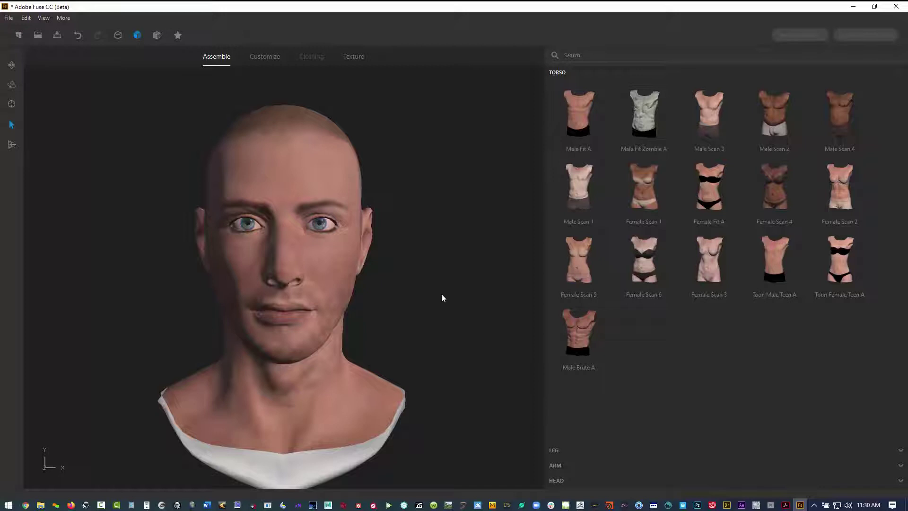
{"action": "mouse_move", "coordinate": [437, 306]}
{"action": "left_mouse_down"}
{"action": "mouse_move", "coordinate": [382, 313]}
{"action": "mouse_move", "coordinate": [445, 287]}
{"action": "mouse_move", "coordinate": [414, 299]}
{"action": "mouse_move", "coordinate": [327, 297]}
{"action": "mouse_move", "coordinate": [217, 316]}
{"action": "mouse_move", "coordinate": [158, 294]}
{"action": "mouse_move", "coordinate": [418, 286]}
{"action": "mouse_move", "coordinate": [453, 296]}
{"action": "left_mouse_up"}
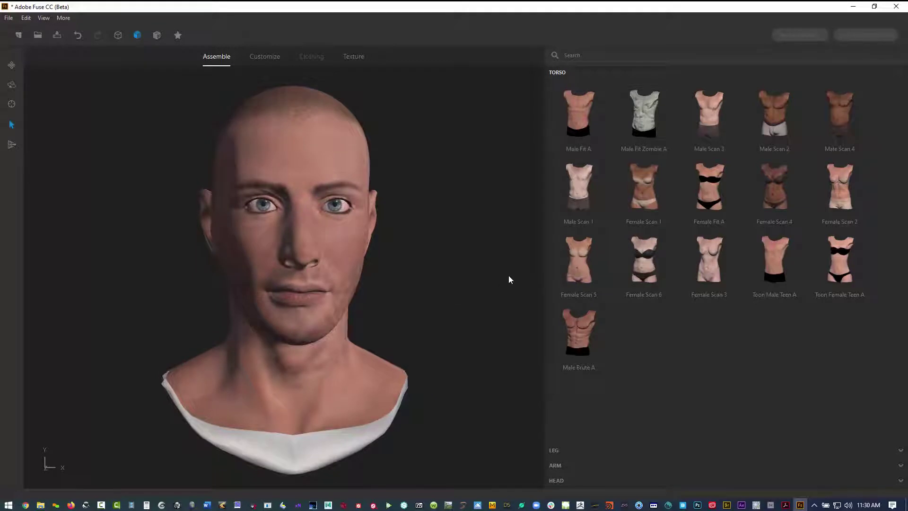
{"action": "left_click", "coordinate": [580, 110]}
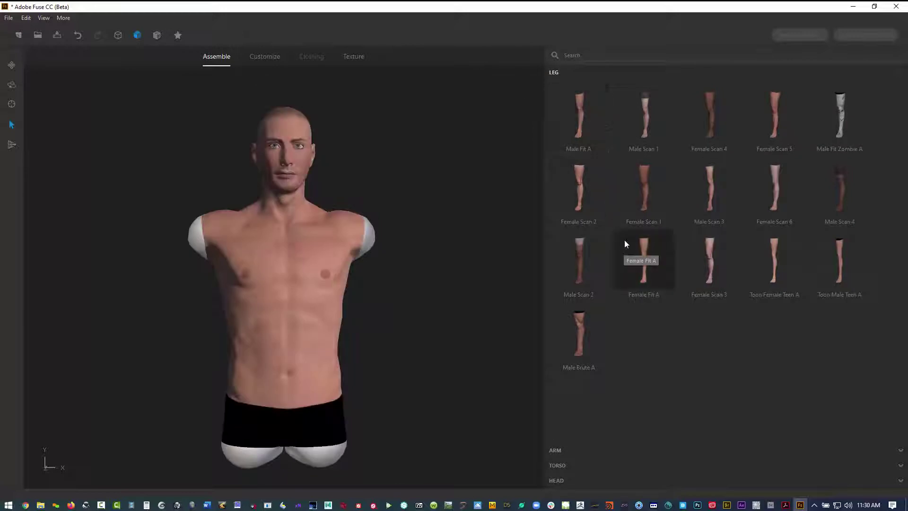
{"action": "left_click", "coordinate": [580, 118]}
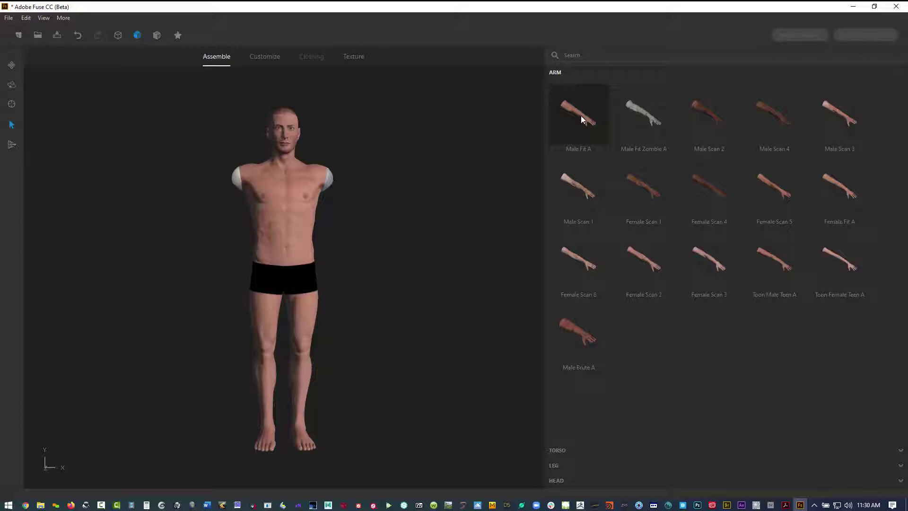
{"action": "left_click", "coordinate": [581, 118]}
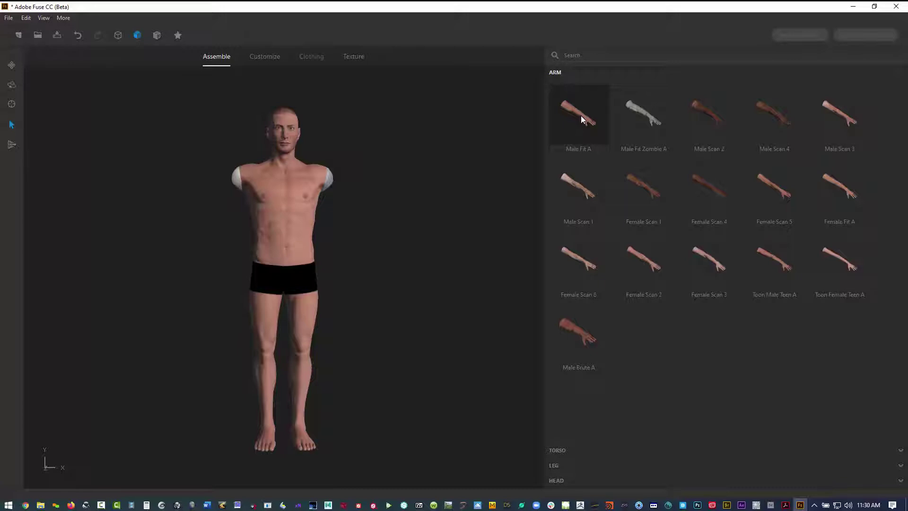
Tweak the Bicep, arm length, finger, Delts and Hand Inward sliders, then randomize the arms.
{"action": "left_click", "coordinate": [268, 59]}
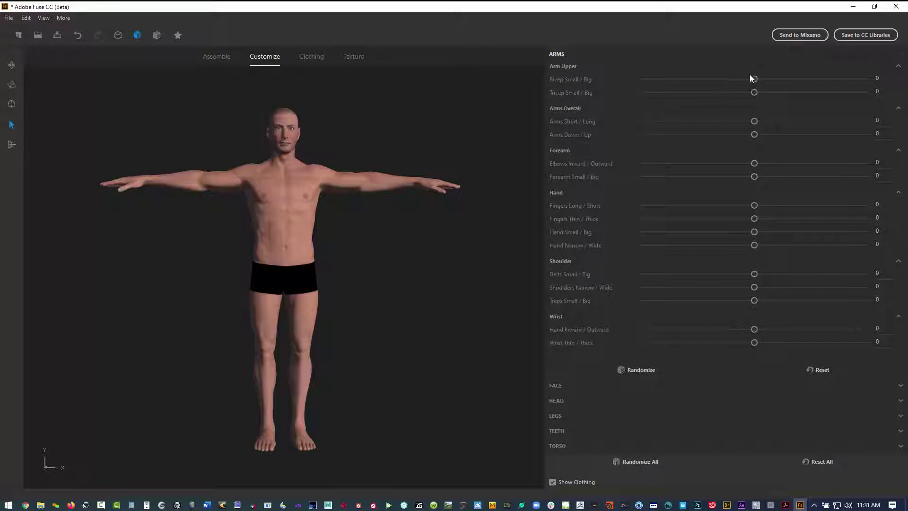
{"action": "left_click_drag", "start_coordinate": [756, 78], "coordinate": [786, 97]}
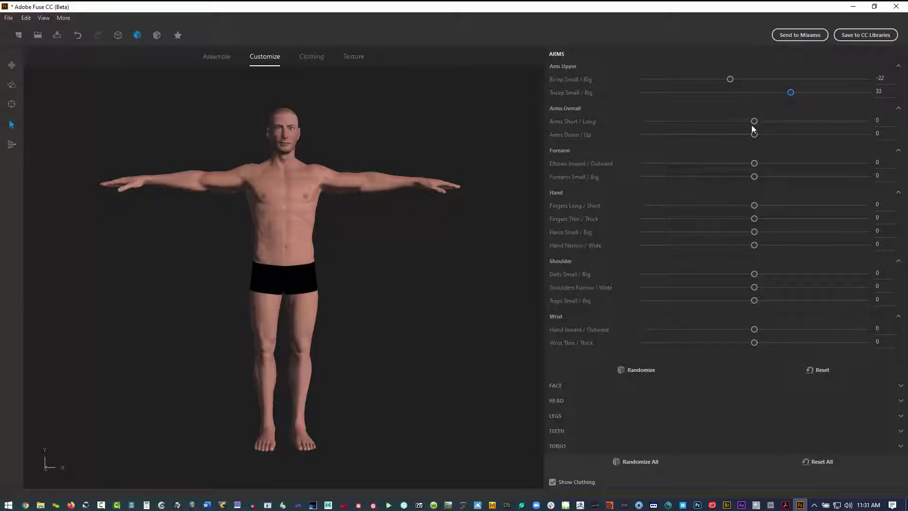
{"action": "mouse_move", "coordinate": [754, 122]}
{"action": "left_mouse_down"}
{"action": "mouse_move", "coordinate": [674, 121]}
{"action": "mouse_move", "coordinate": [750, 117]}
{"action": "left_mouse_up"}
{"action": "left_click_drag", "start_coordinate": [753, 205], "coordinate": [743, 206]}
{"action": "mouse_move", "coordinate": [754, 219]}
{"action": "left_mouse_down"}
{"action": "mouse_move", "coordinate": [832, 222]}
{"action": "mouse_move", "coordinate": [751, 218]}
{"action": "left_mouse_up"}
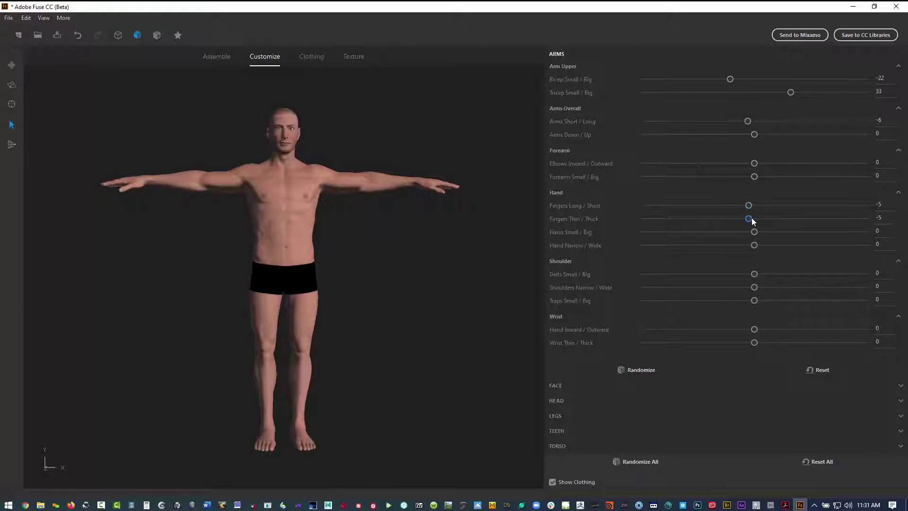
{"action": "left_click_drag", "start_coordinate": [754, 274], "coordinate": [704, 274]}
{"action": "left_click_drag", "start_coordinate": [739, 272], "coordinate": [801, 274]}
{"action": "mouse_move", "coordinate": [754, 327]}
{"action": "left_mouse_down"}
{"action": "mouse_move", "coordinate": [778, 327]}
{"action": "mouse_move", "coordinate": [750, 327]}
{"action": "left_mouse_up"}
{"action": "left_click", "coordinate": [637, 370]}
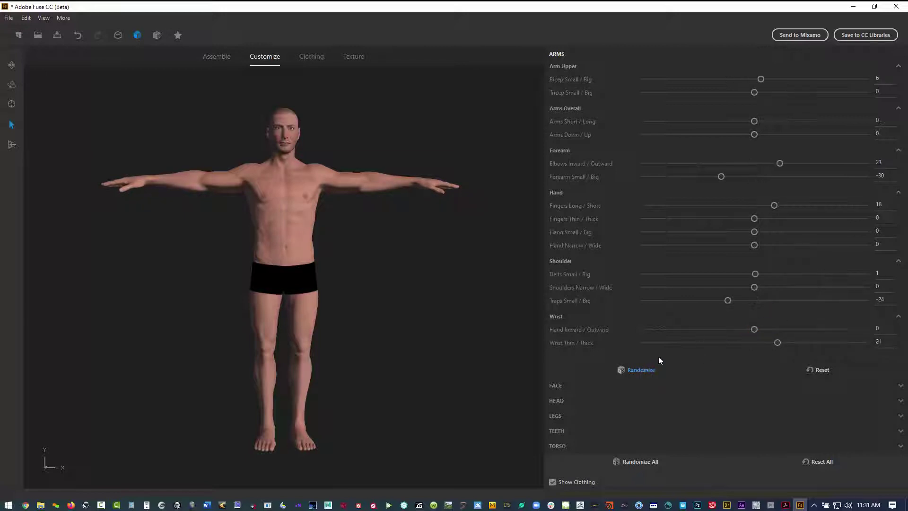
Soften the Angry expression, set Cocky to 4 and open the mouth slightly.
{"action": "left_click", "coordinate": [561, 385]}
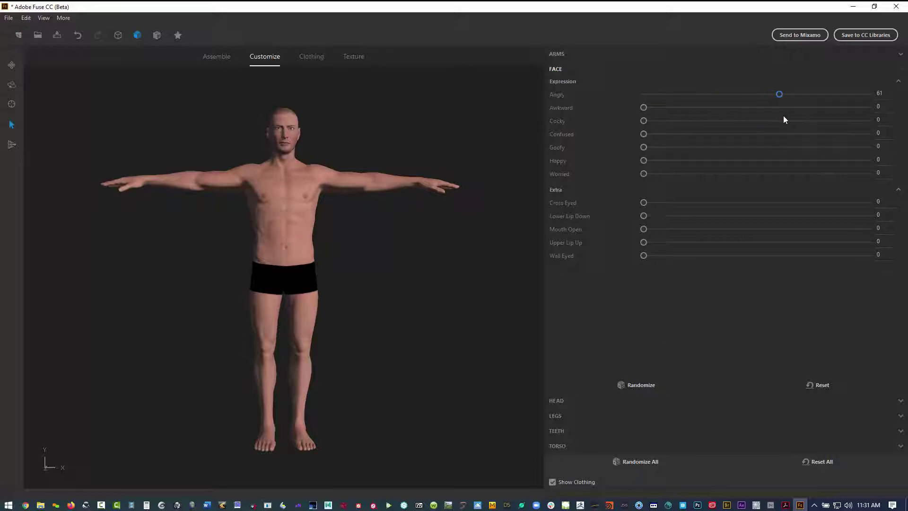
{"action": "mouse_move", "coordinate": [783, 115]}
{"action": "left_mouse_down"}
{"action": "mouse_move", "coordinate": [685, 114]}
{"action": "mouse_move", "coordinate": [788, 124]}
{"action": "left_mouse_up"}
{"action": "left_click_drag", "start_coordinate": [642, 109], "coordinate": [863, 134]}
{"action": "left_click_drag", "start_coordinate": [675, 125], "coordinate": [653, 124]}
{"action": "left_click", "coordinate": [670, 228]}
Dress the character in the Dress Shirt Untucked top.
{"action": "left_click", "coordinate": [309, 56]}
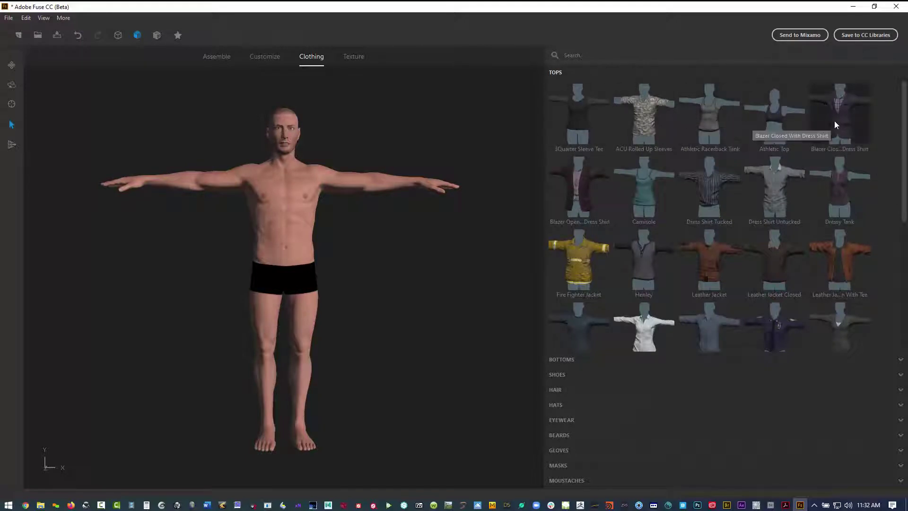
{"action": "left_click", "coordinate": [777, 182]}
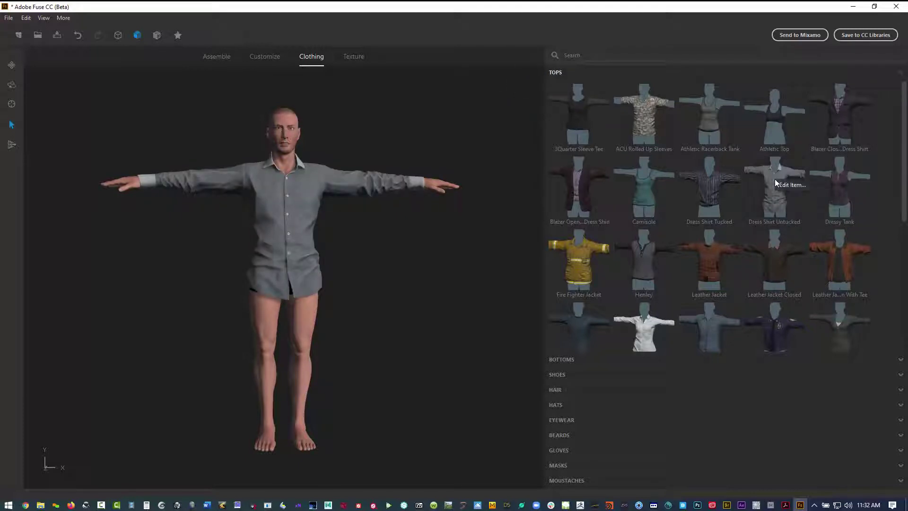
Set the shirt's InputWarp to 0.36 and give its Main Fabric the red Gingham pattern.
{"action": "left_click", "coordinate": [348, 56]}
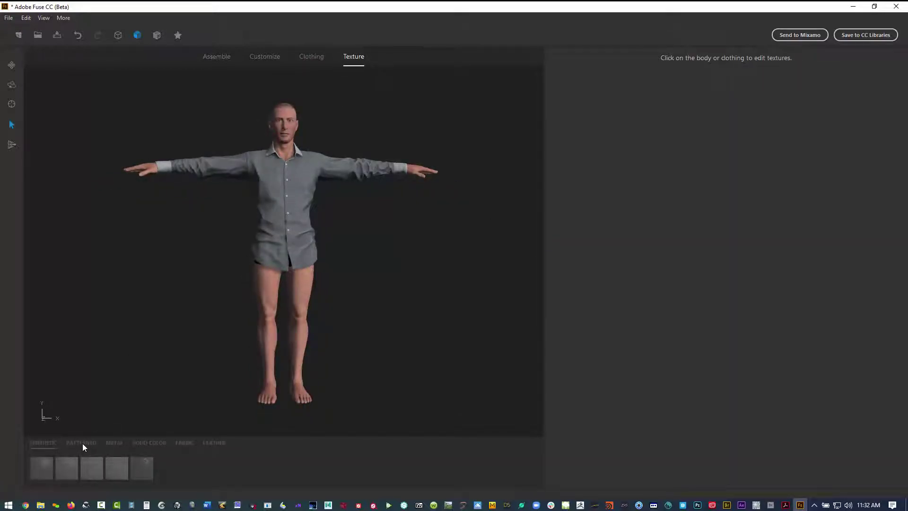
{"action": "left_click", "coordinate": [284, 189]}
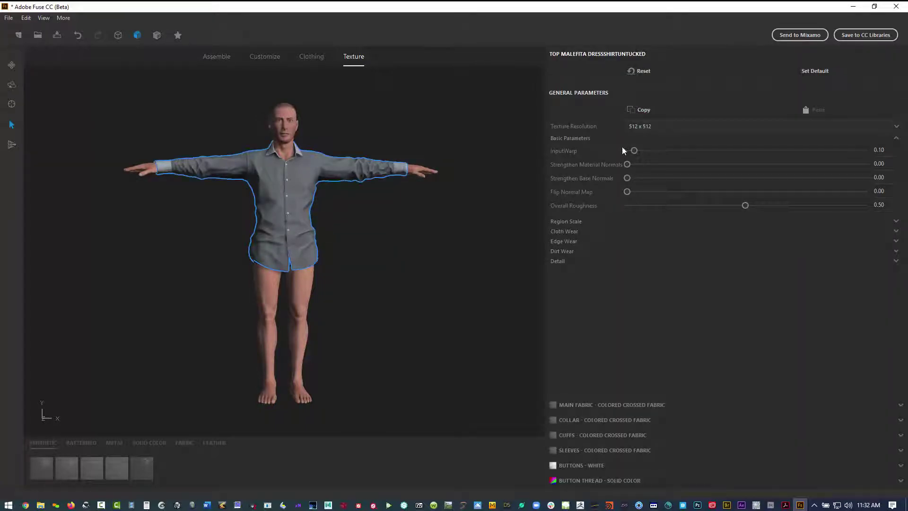
{"action": "mouse_move", "coordinate": [634, 150]}
{"action": "left_mouse_down"}
{"action": "mouse_move", "coordinate": [654, 150]}
{"action": "mouse_move", "coordinate": [614, 155]}
{"action": "mouse_move", "coordinate": [653, 164]}
{"action": "mouse_move", "coordinate": [632, 163]}
{"action": "left_mouse_up"}
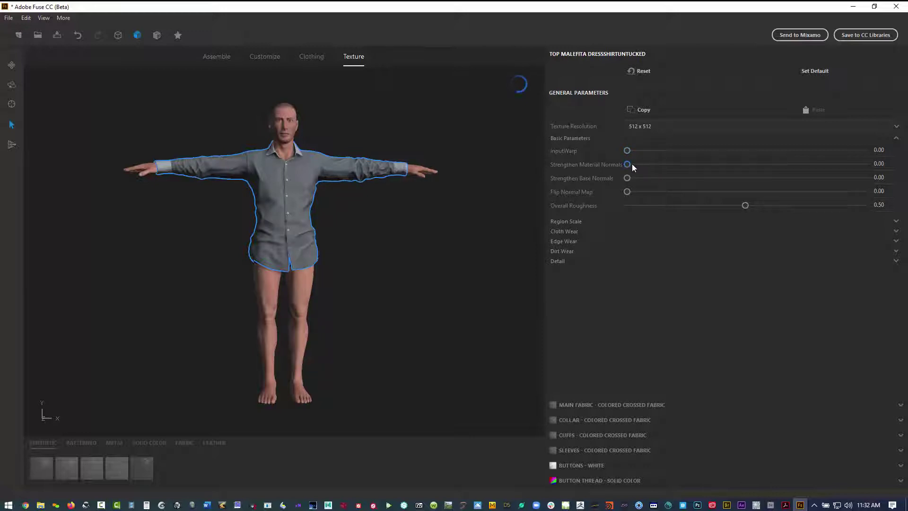
{"action": "left_click", "coordinate": [611, 404]}
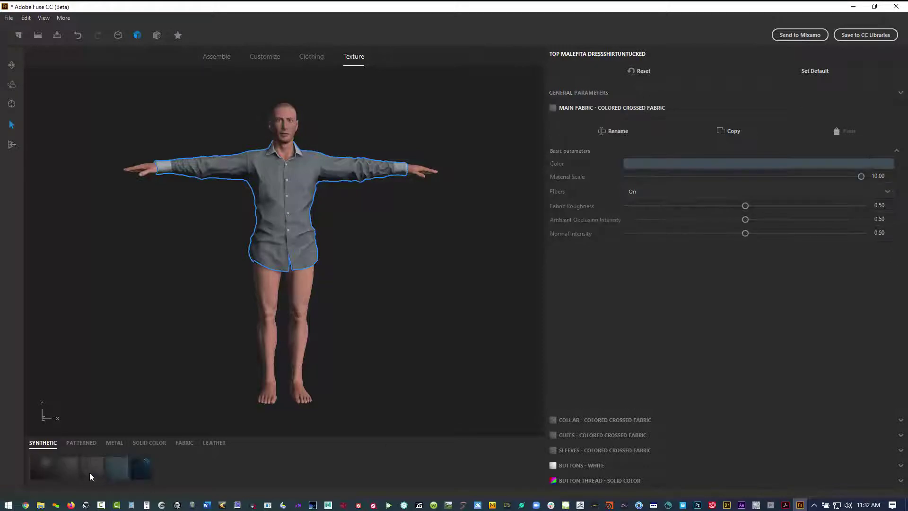
{"action": "left_click", "coordinate": [85, 444]}
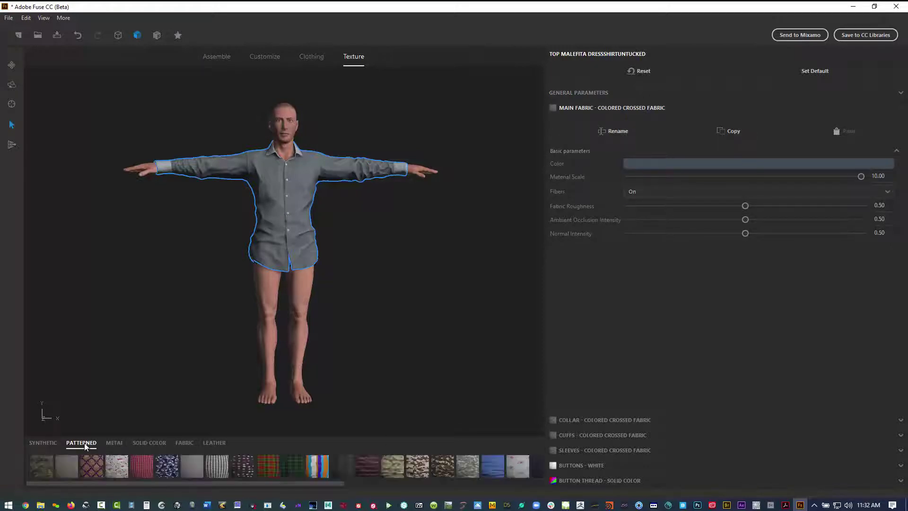
{"action": "left_click", "coordinate": [93, 467]}
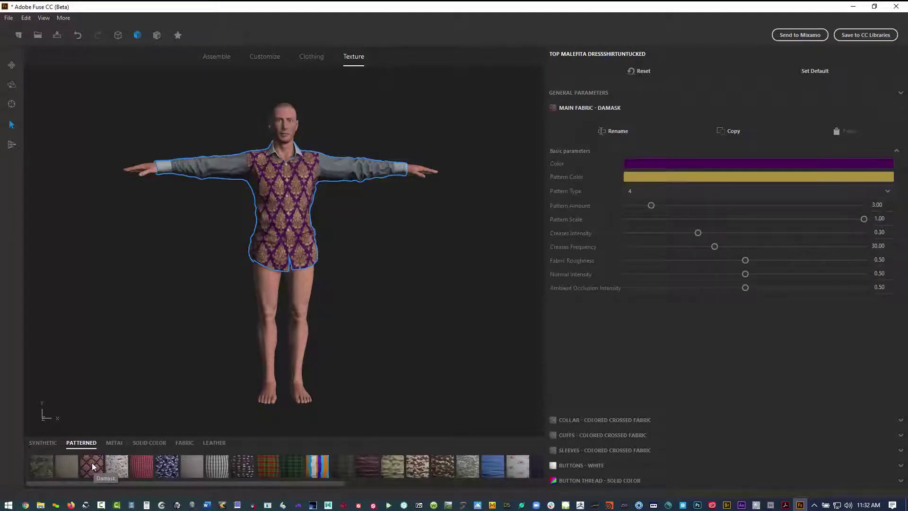
{"action": "left_click", "coordinate": [140, 466]}
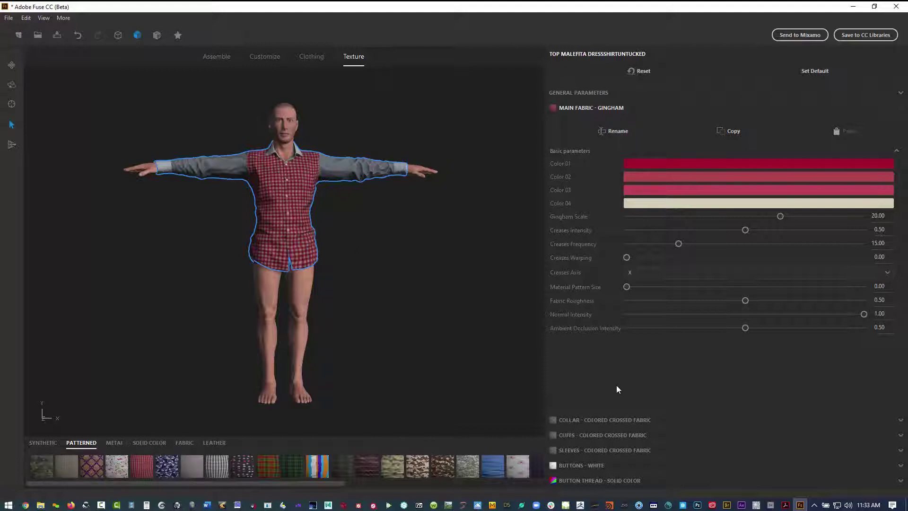
Apply Gingham to the shirt's collar and sleeves as well, then deselect the shirt.
{"action": "left_click", "coordinate": [604, 418]}
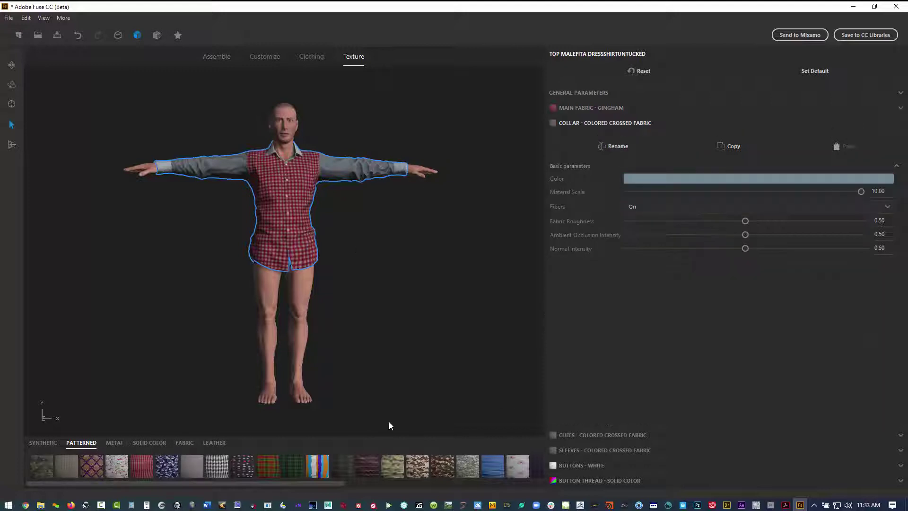
{"action": "left_click", "coordinate": [141, 467]}
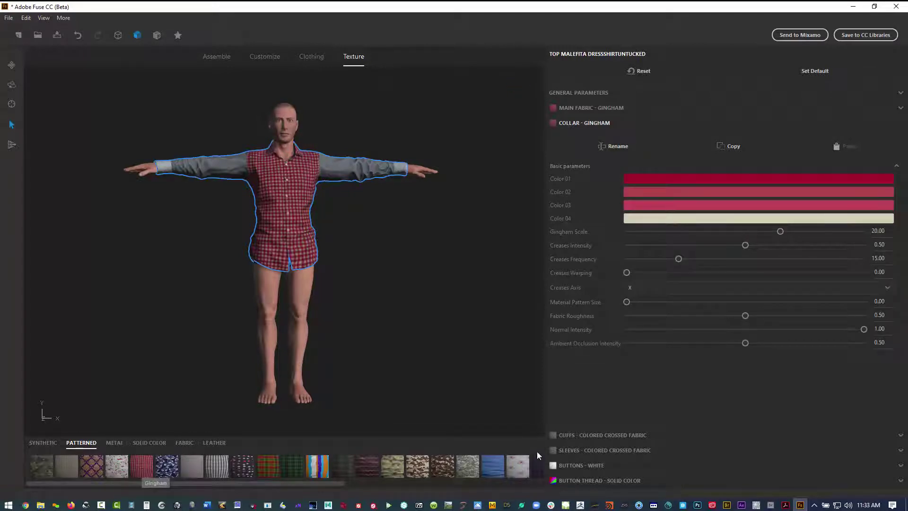
{"action": "left_click", "coordinate": [592, 451]}
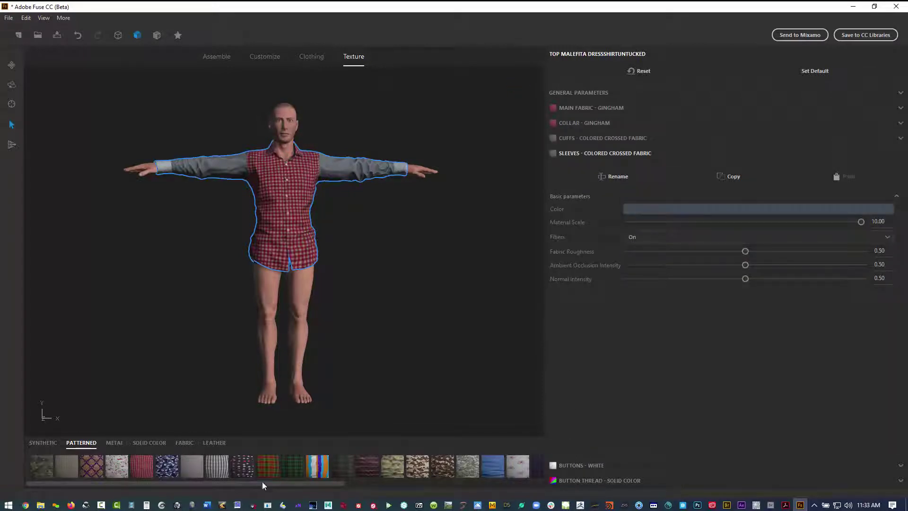
{"action": "left_click", "coordinate": [139, 464]}
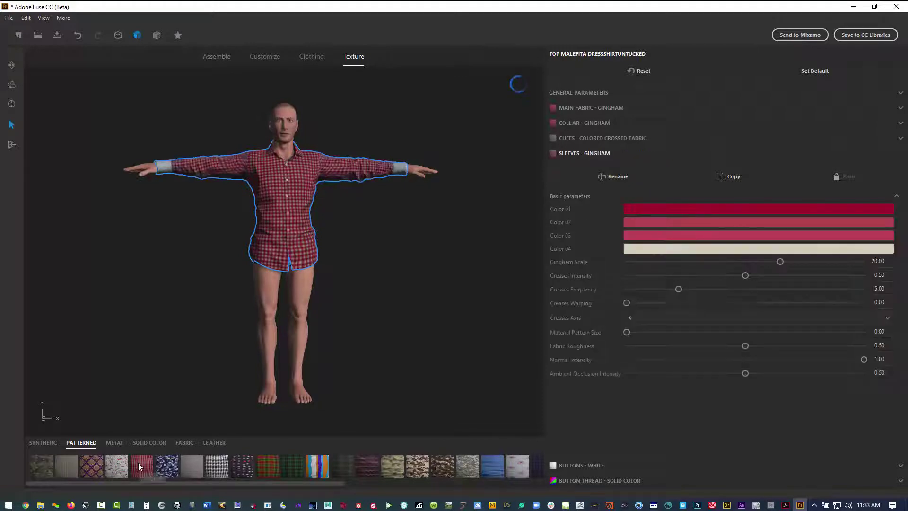
{"action": "left_click", "coordinate": [454, 327]}
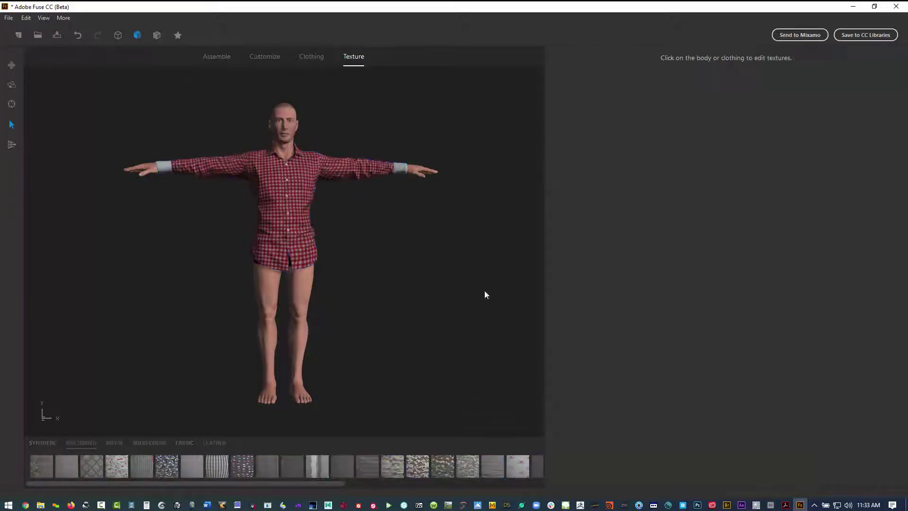
Put dark Bootcut Pant jeans on the character.
{"action": "left_click", "coordinate": [311, 57]}
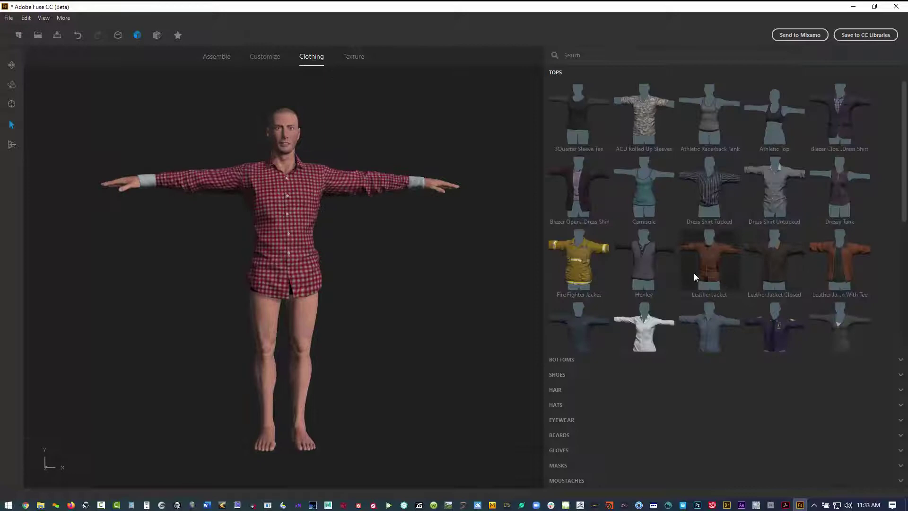
{"action": "left_click", "coordinate": [569, 361]}
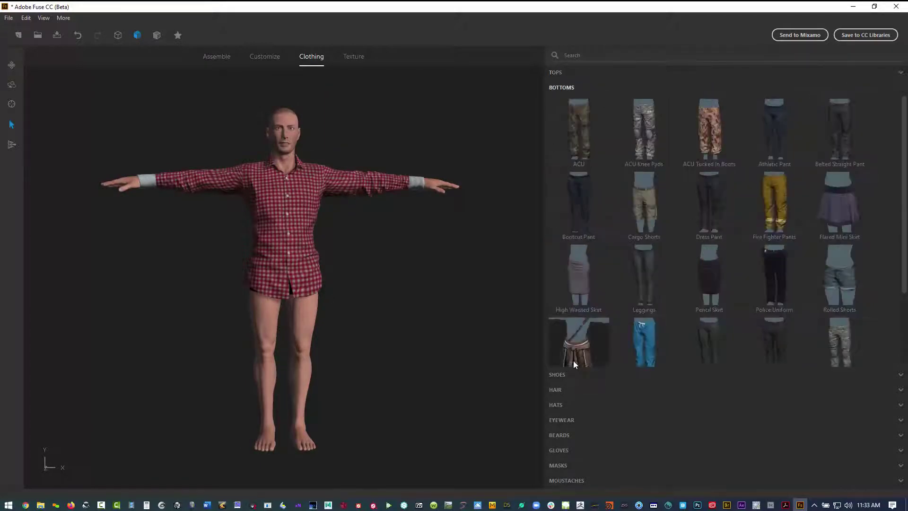
{"action": "left_click", "coordinate": [587, 196]}
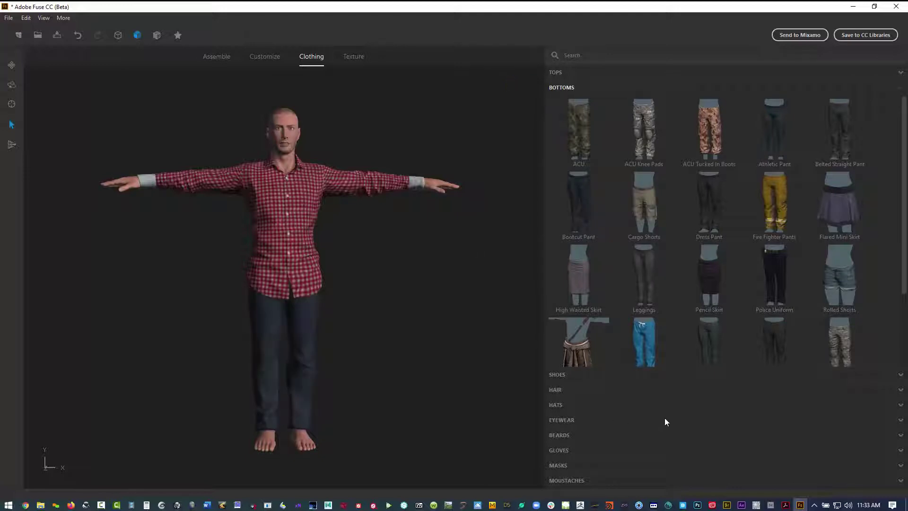
Give the character the Alpha Fauxhawk hairstyle and reframe the view front-on.
{"action": "left_click", "coordinate": [555, 390]}
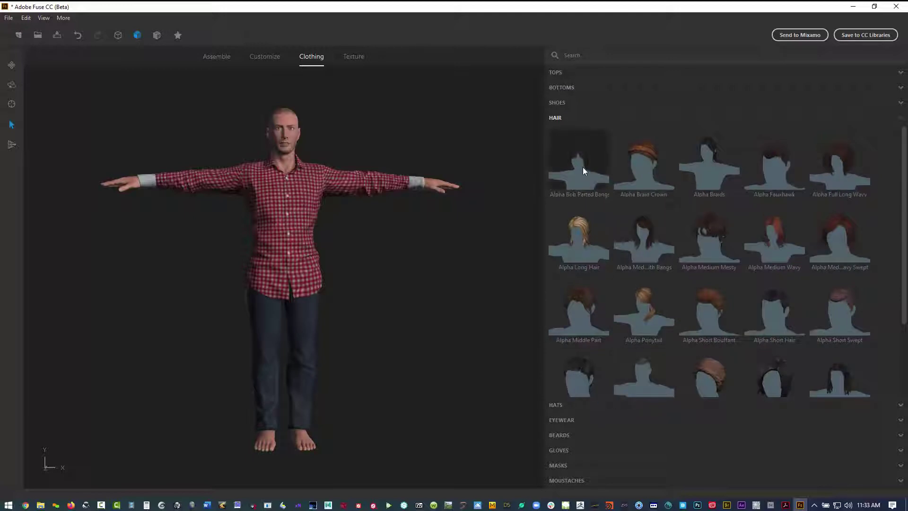
{"action": "left_click", "coordinate": [758, 179]}
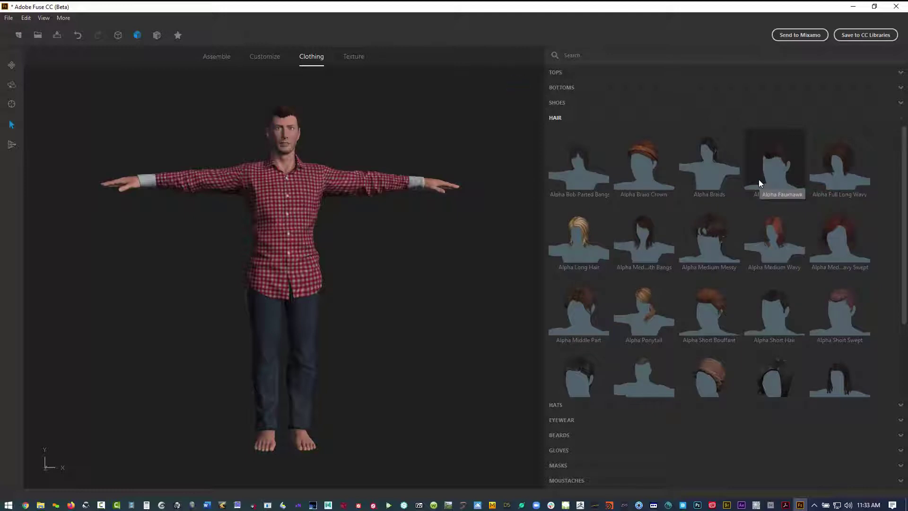
{"action": "left_click_drag", "start_coordinate": [387, 251], "coordinate": [340, 293]}
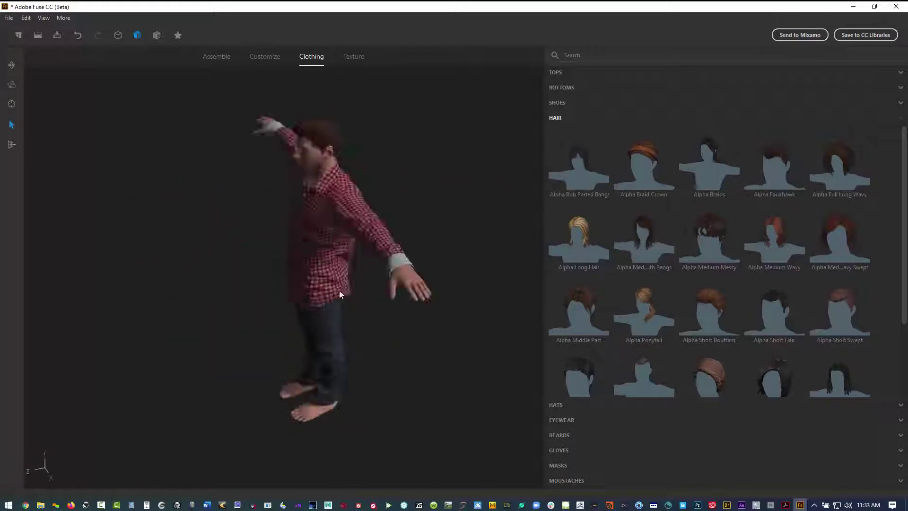
{"action": "key", "text": "f"}
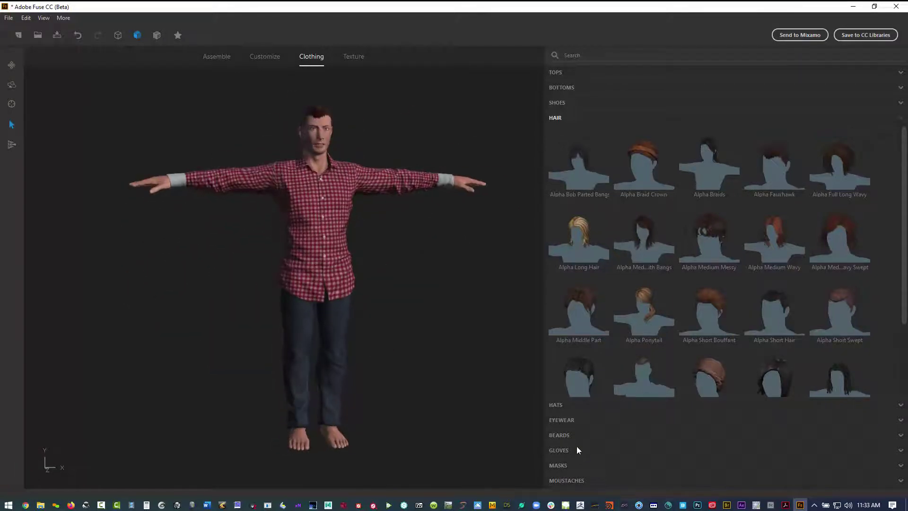
Add the Classic dark-lens glasses from the Eyewear category.
{"action": "left_click", "coordinate": [564, 419]}
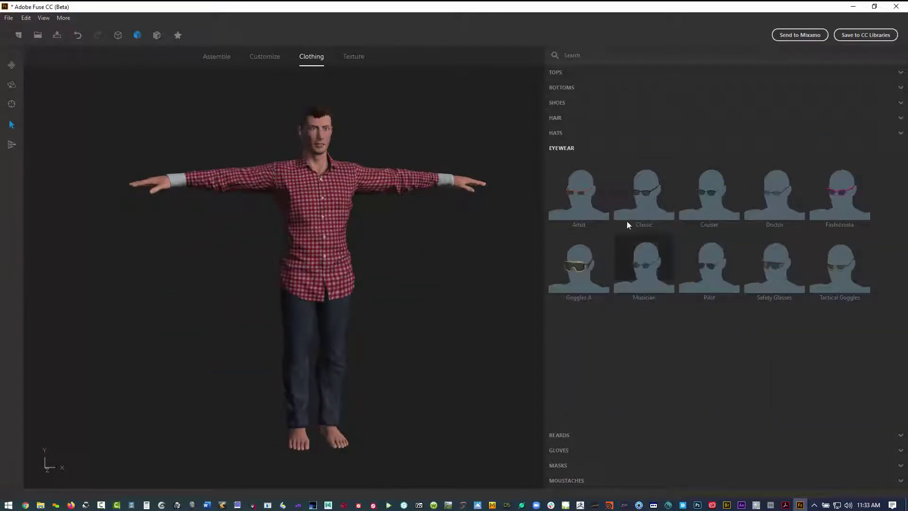
{"action": "left_click", "coordinate": [645, 206]}
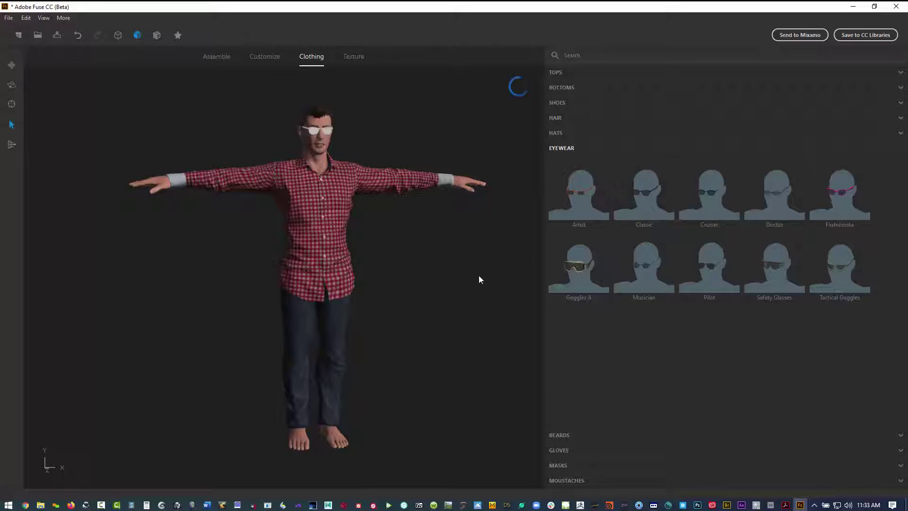
{"action": "left_click_drag", "start_coordinate": [461, 280], "coordinate": [439, 274]}
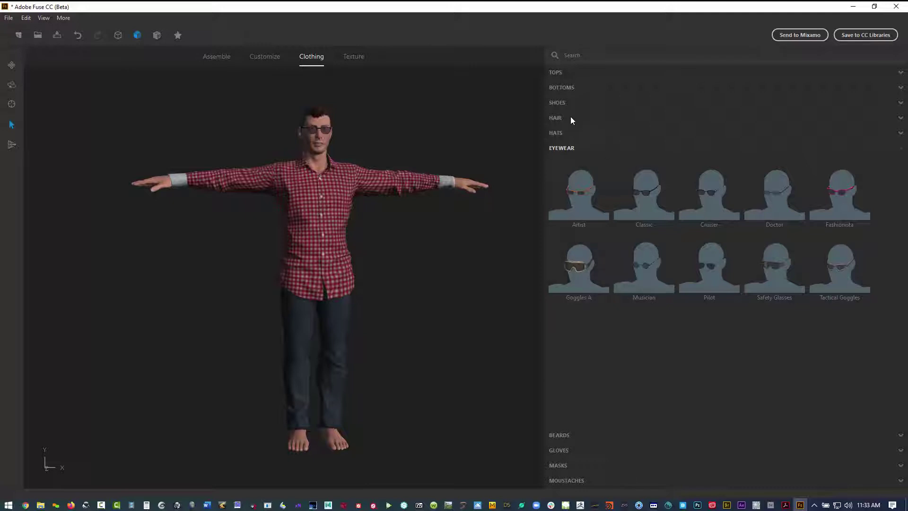
Put Canvas Shoe sneakers on the character.
{"action": "left_click", "coordinate": [558, 103]}
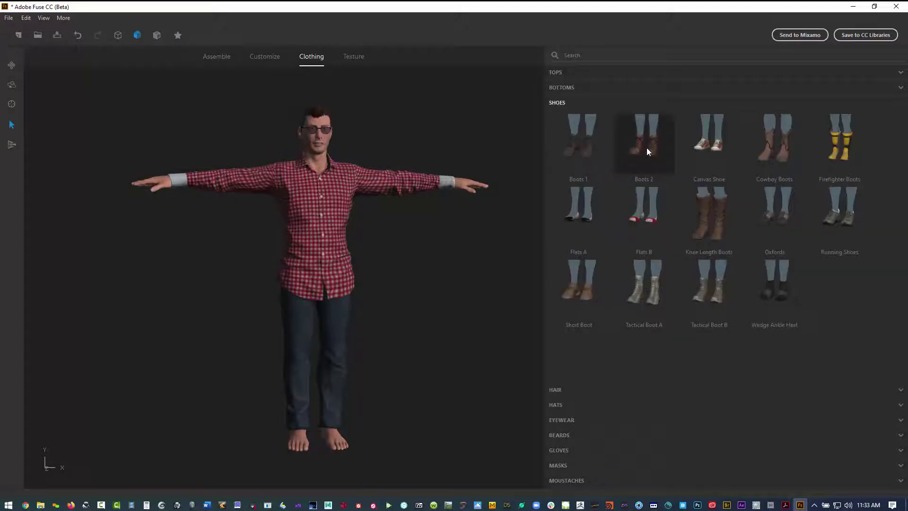
{"action": "left_click", "coordinate": [704, 142]}
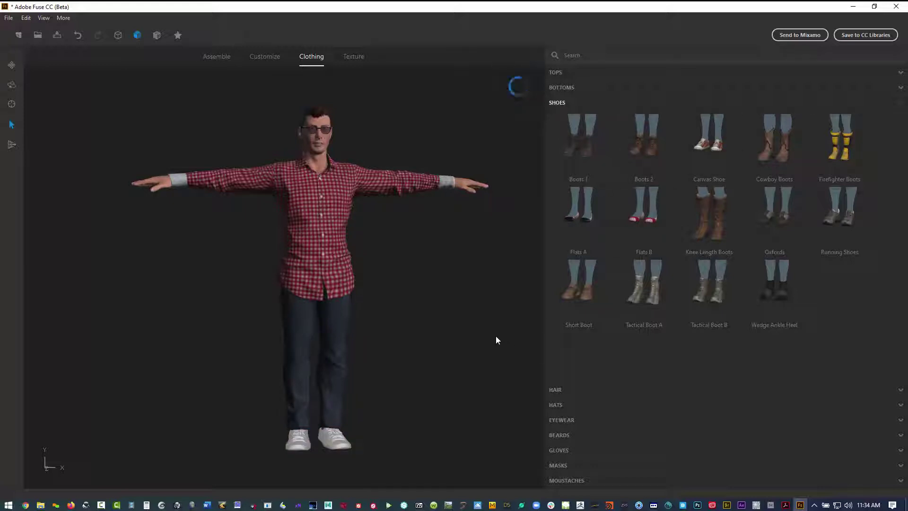
{"action": "left_click_drag", "start_coordinate": [494, 337], "coordinate": [427, 341]}
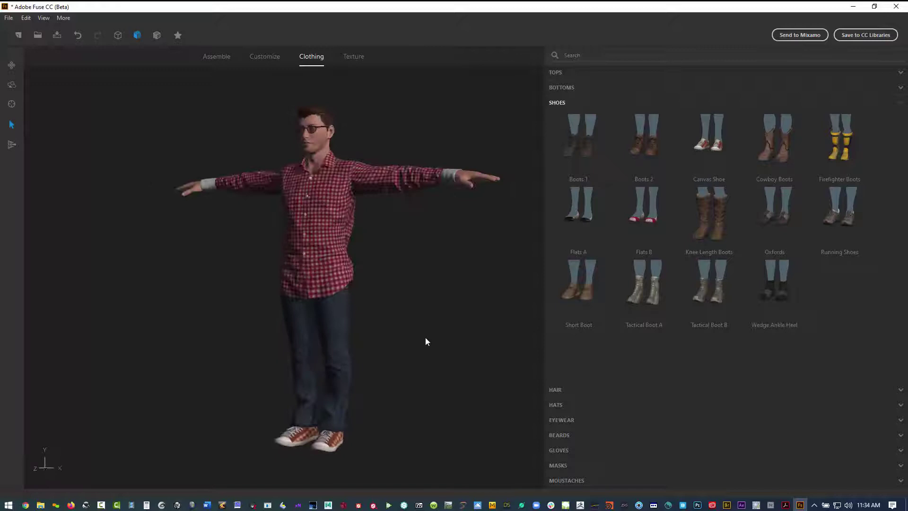
Change the shoes' Main material from cross patterned fabric to red Velvet.
{"action": "left_click", "coordinate": [354, 56]}
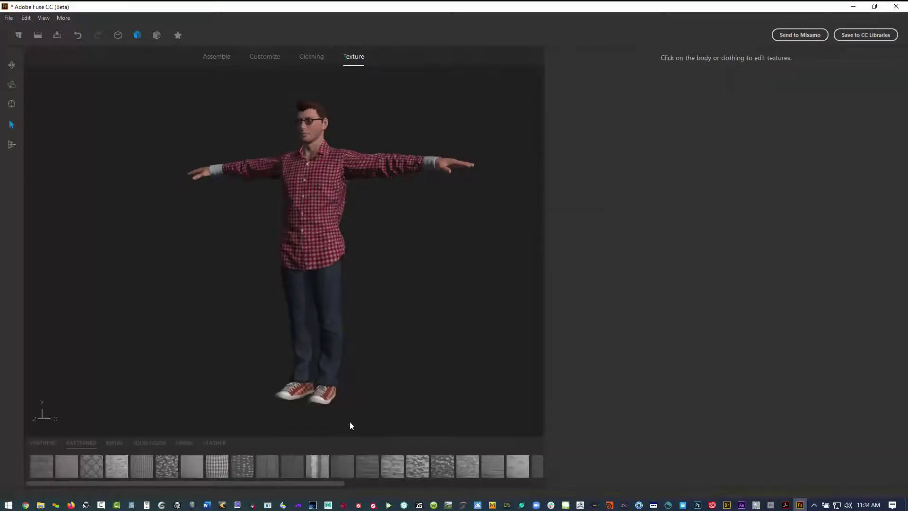
{"action": "left_click", "coordinate": [327, 398]}
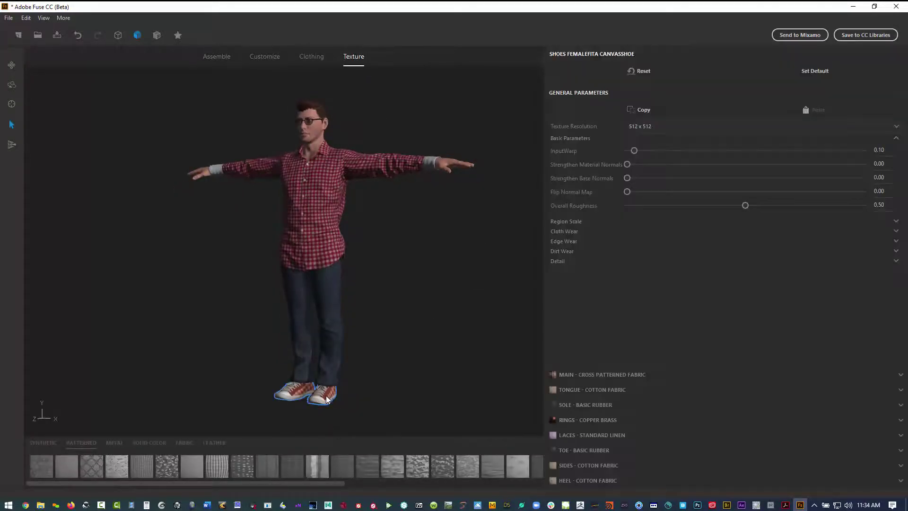
{"action": "left_click", "coordinate": [570, 374]}
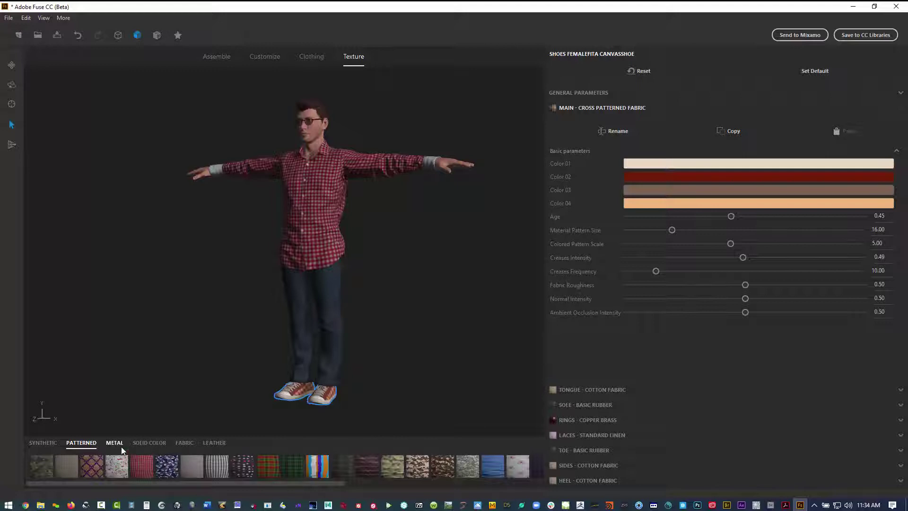
{"action": "left_click", "coordinate": [154, 443]}
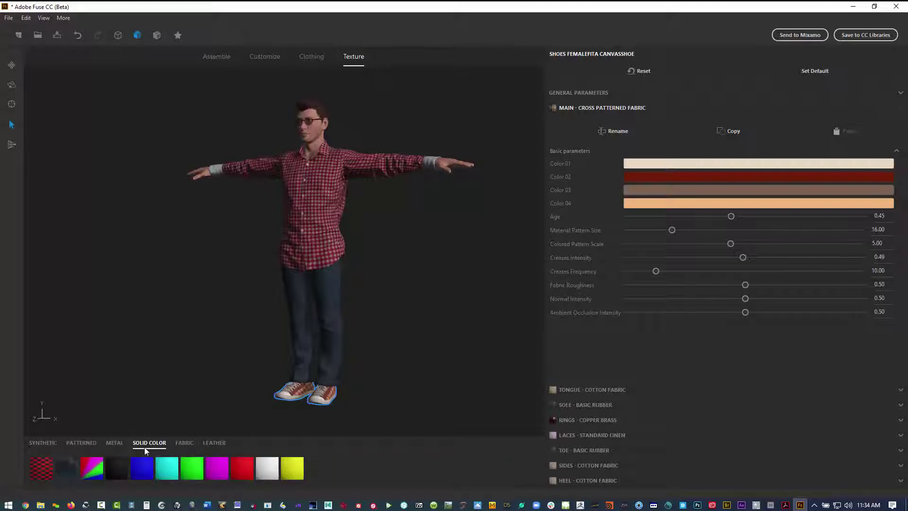
{"action": "left_click", "coordinate": [43, 444]}
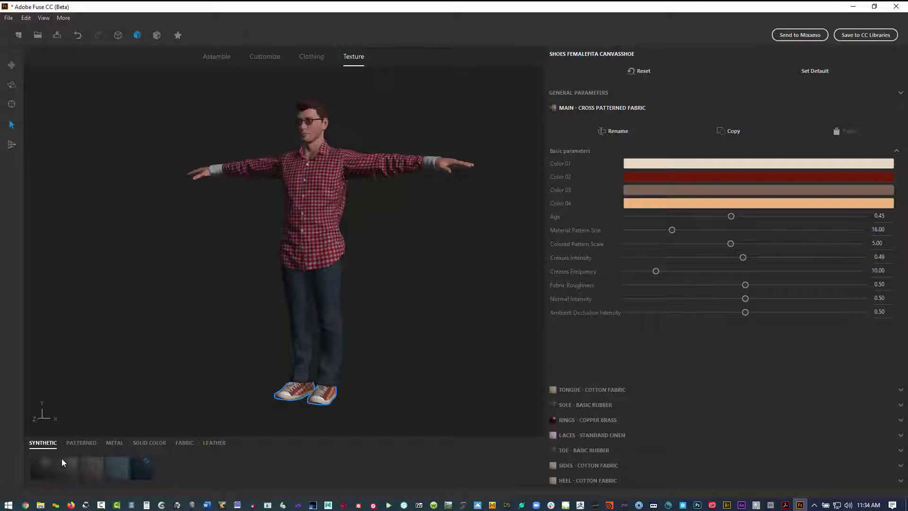
{"action": "left_click", "coordinate": [144, 443]}
{"action": "left_click", "coordinate": [183, 445]}
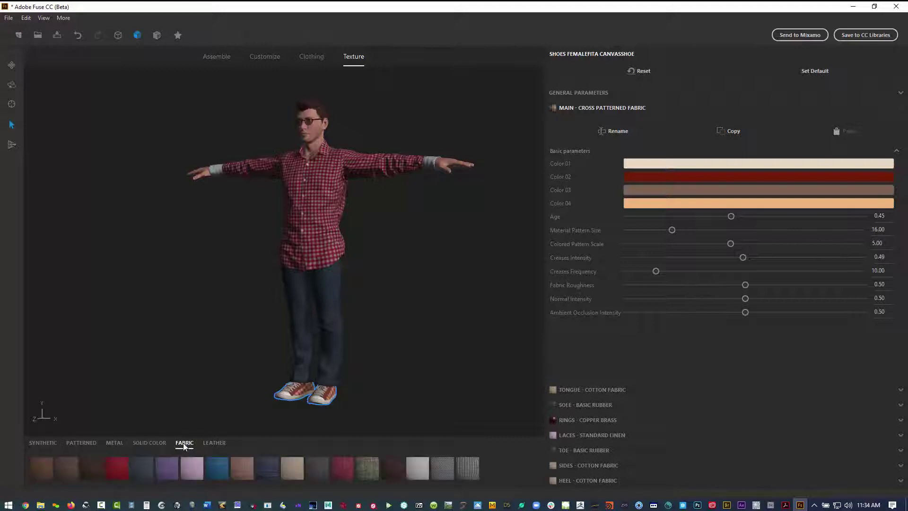
{"action": "left_click", "coordinate": [113, 466]}
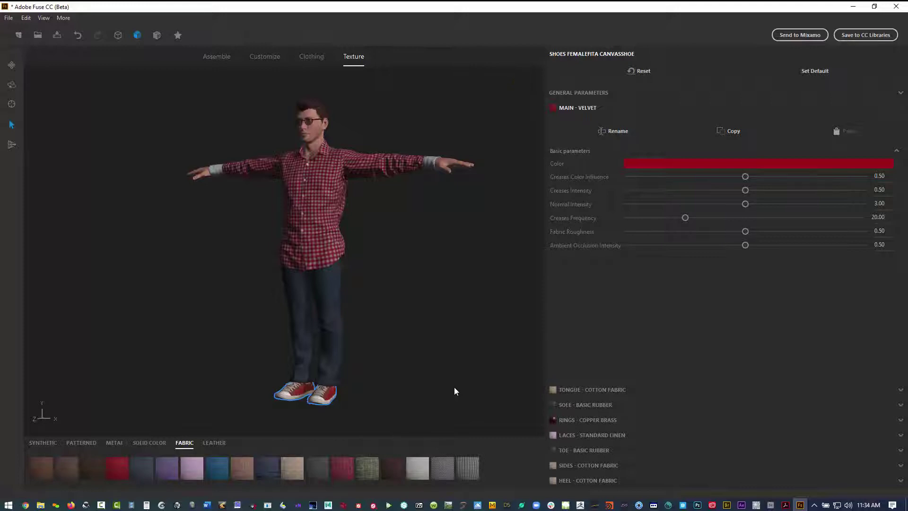
{"action": "left_click_drag", "start_coordinate": [452, 384], "coordinate": [487, 382]}
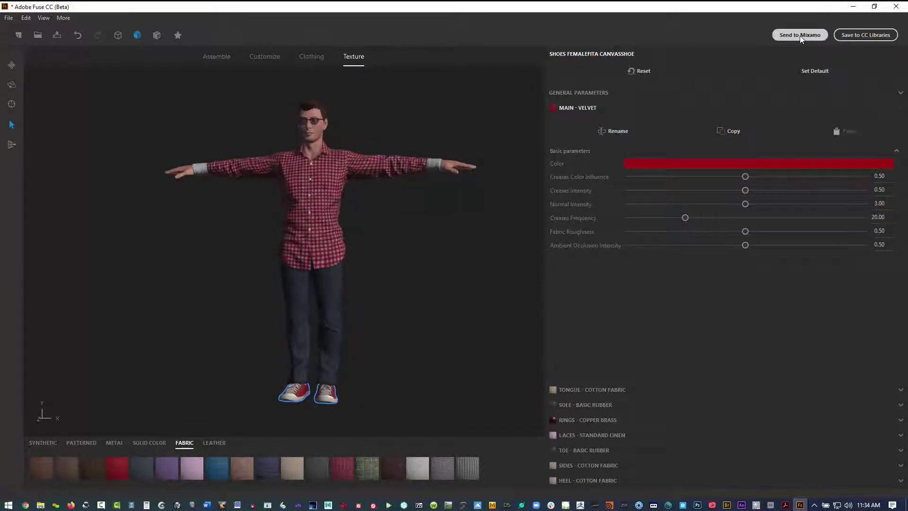
Save the model as fuseMaleTest.fuse in 01_24_2020 and send it to Mixamo.
{"action": "left_click", "coordinate": [8, 18]}
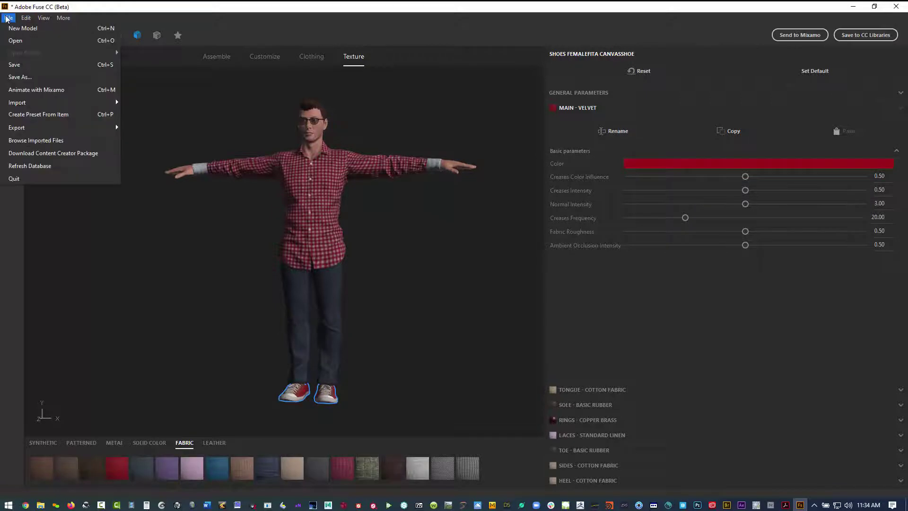
{"action": "left_click", "coordinate": [19, 77]}
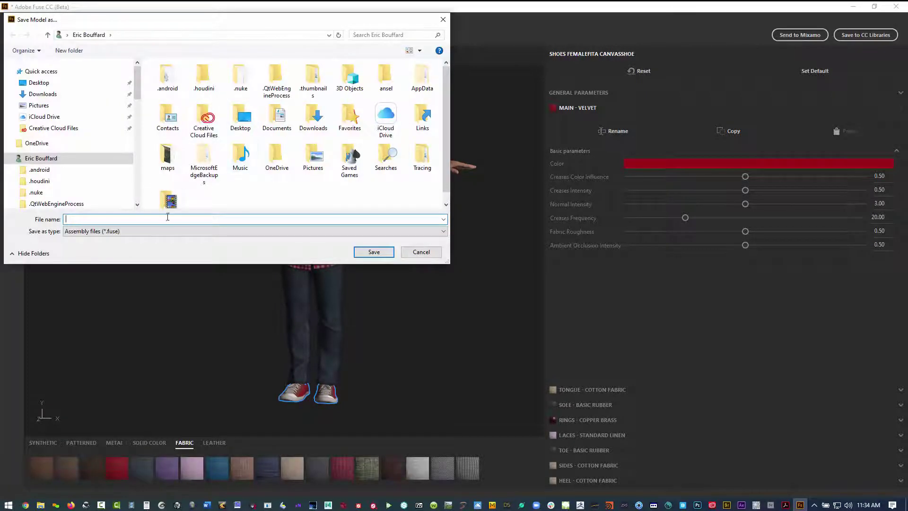
{"action": "left_click", "coordinate": [57, 83]}
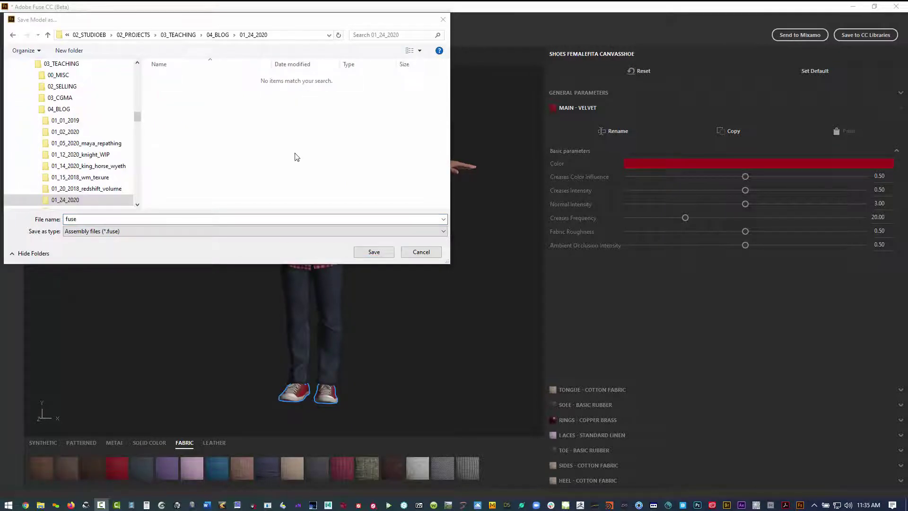
{"action": "left_click", "coordinate": [141, 218]}
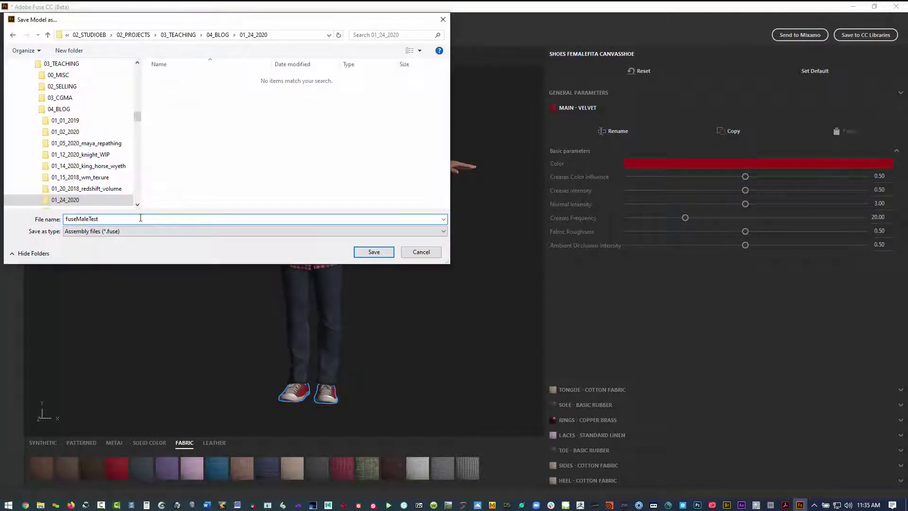
{"action": "key", "text": "Return"}
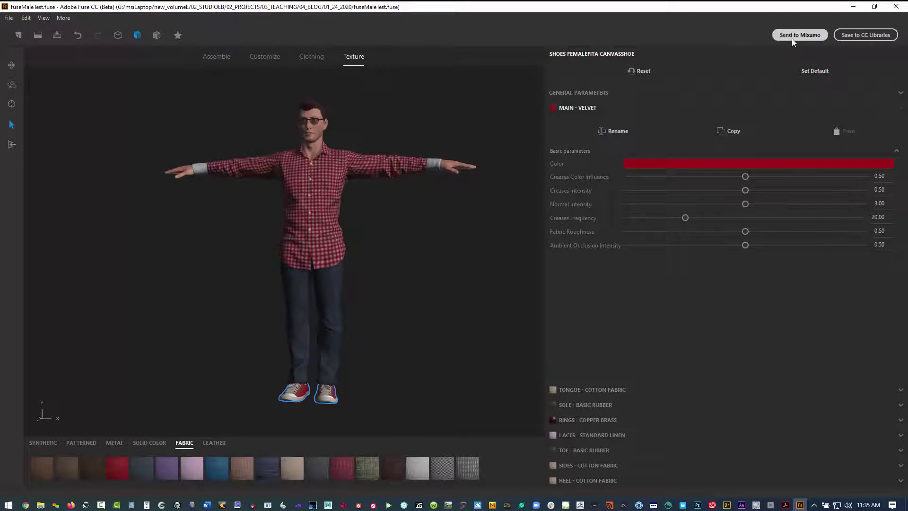
{"action": "left_click", "coordinate": [792, 39]}
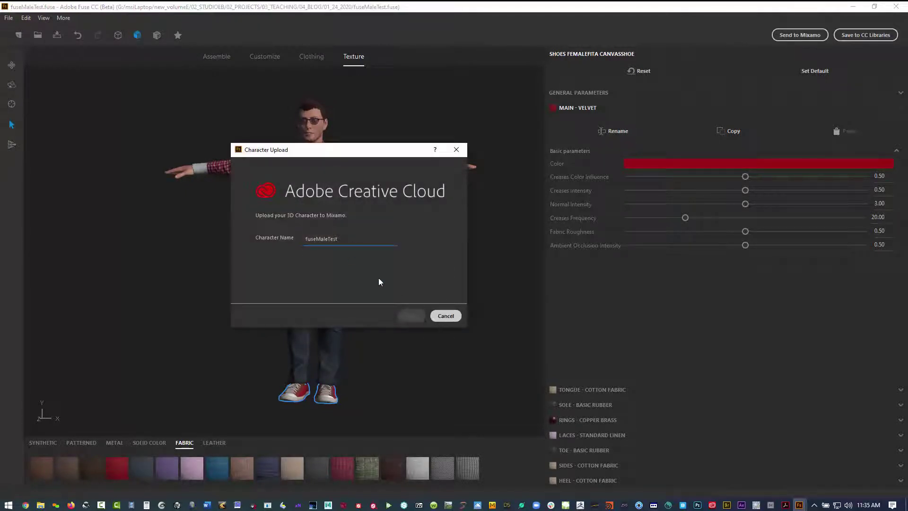
{"action": "left_click", "coordinate": [411, 316]}
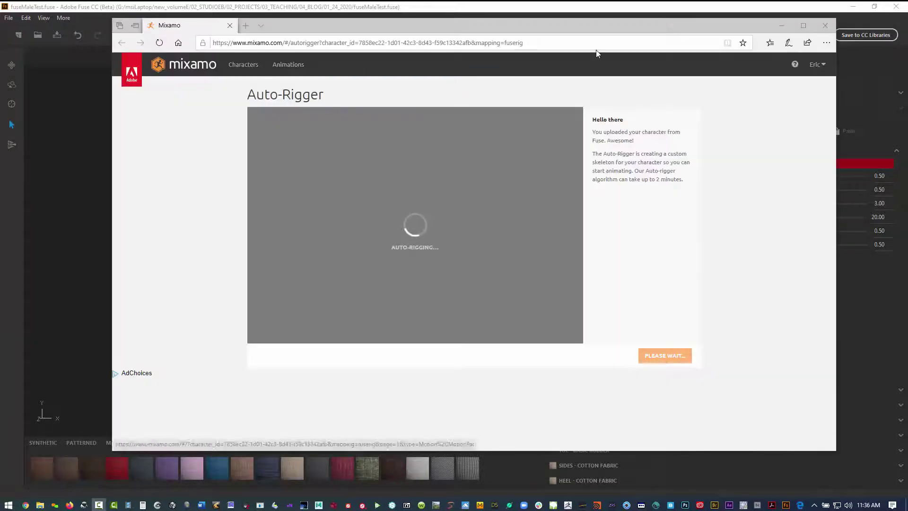
Maximize Edge and try enabling Facial Blendshapes while tilting the character preview.
{"action": "left_click", "coordinate": [809, 27]}
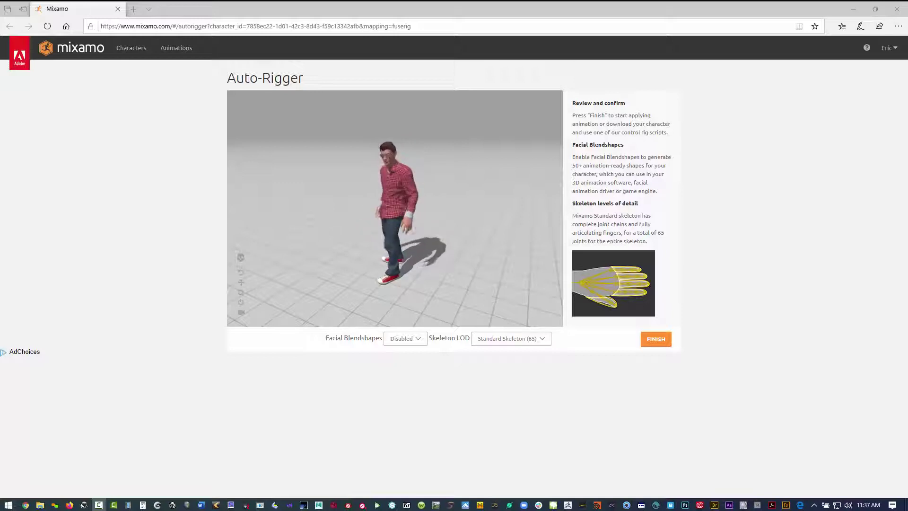
{"action": "left_click", "coordinate": [421, 339]}
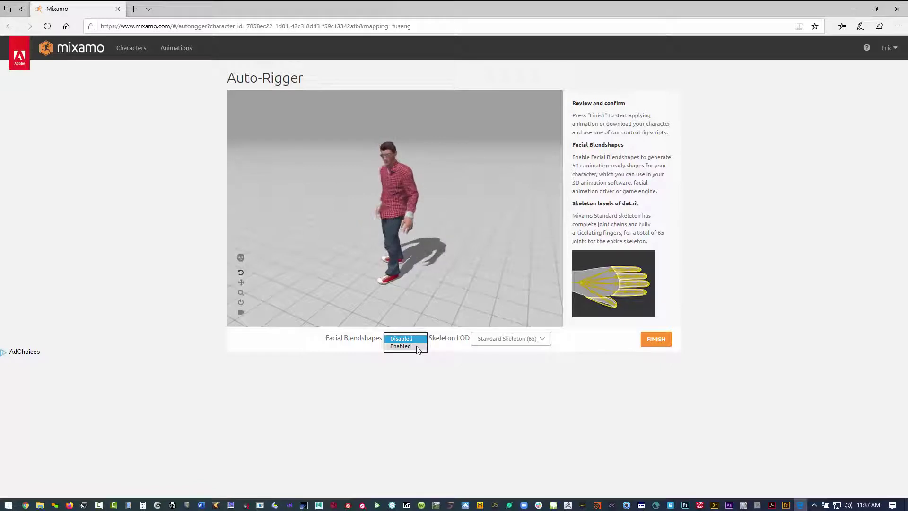
{"action": "left_click", "coordinate": [418, 347]}
{"action": "scroll", "coordinate": [427, 183], "scroll_direction": "up", "scroll_amount": 3}
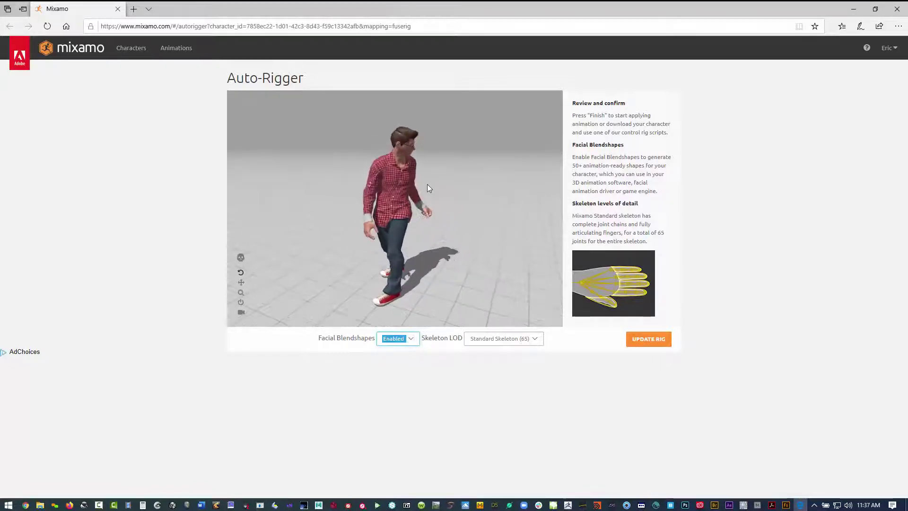
{"action": "left_click", "coordinate": [427, 189]}
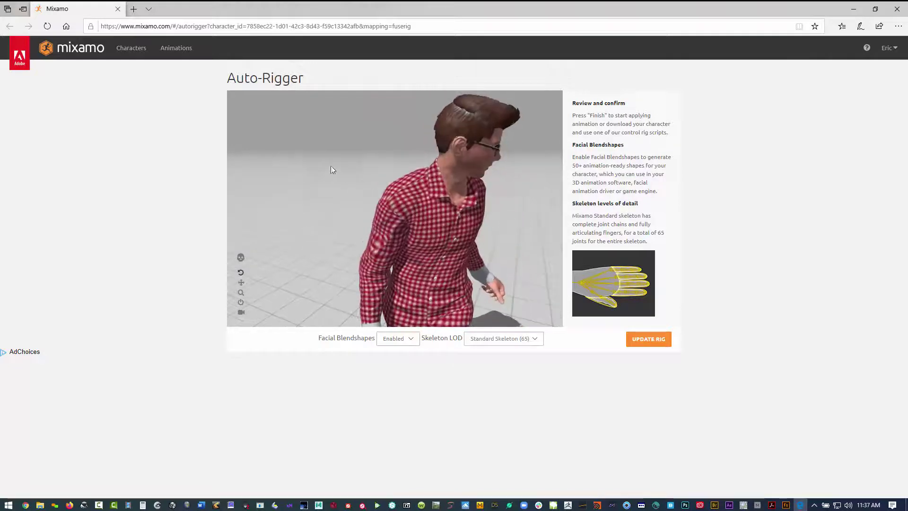
{"action": "left_click_drag", "start_coordinate": [331, 165], "coordinate": [329, 154]}
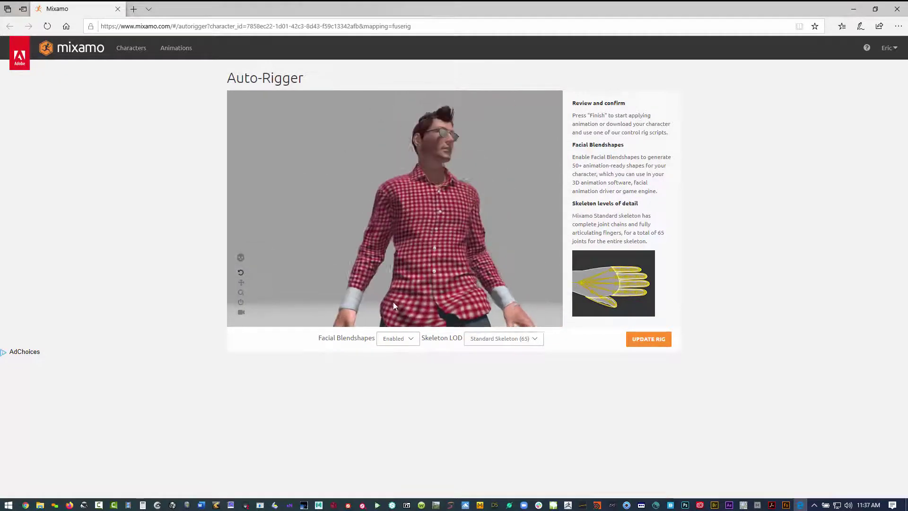
Keep the Standard 65-joint skeleton, set Facial Blendshapes back to disabled, and update the rig.
{"action": "left_click", "coordinate": [500, 339]}
{"action": "left_click", "coordinate": [572, 347]}
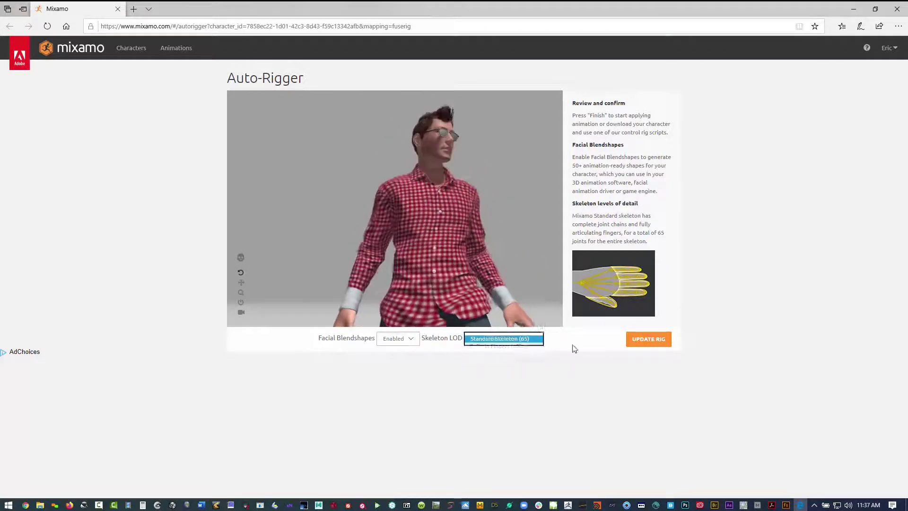
{"action": "left_click", "coordinate": [406, 338]}
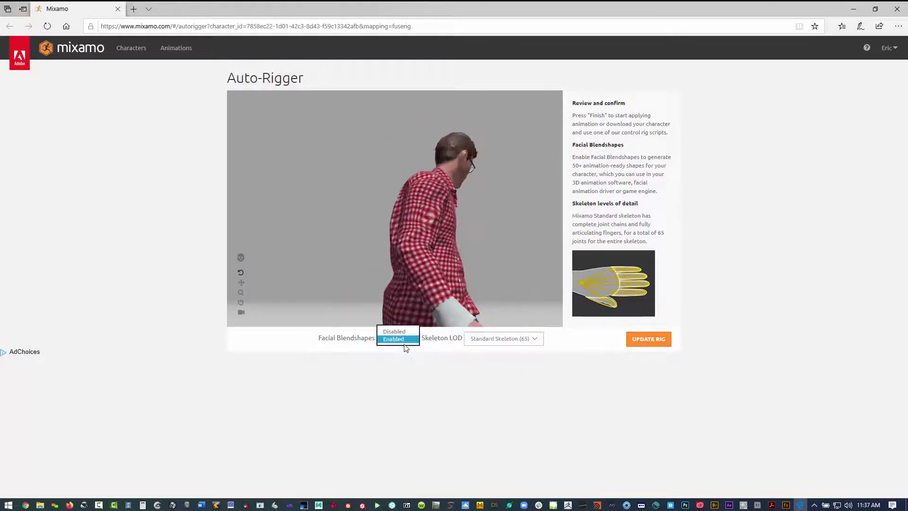
{"action": "left_click", "coordinate": [404, 335]}
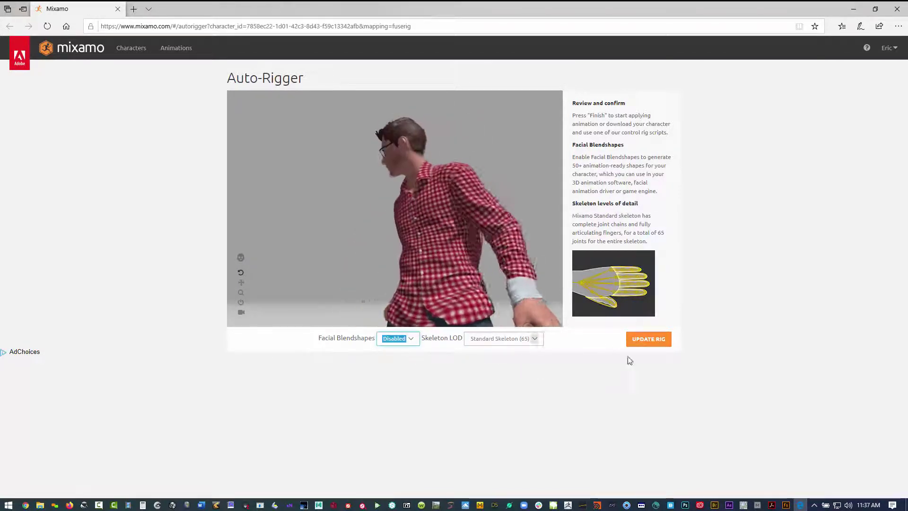
{"action": "left_click", "coordinate": [649, 339]}
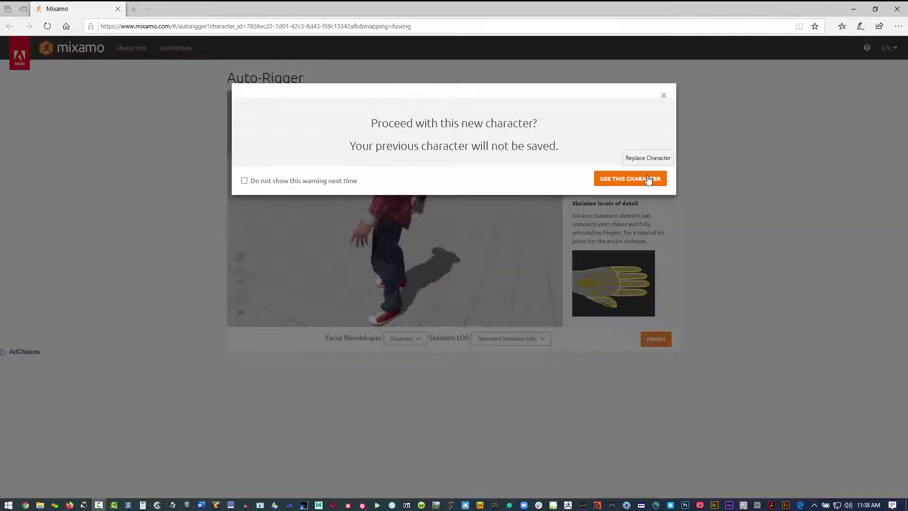
Accept the newly rigged character and continue to the Animate page.
{"action": "left_click", "coordinate": [648, 180]}
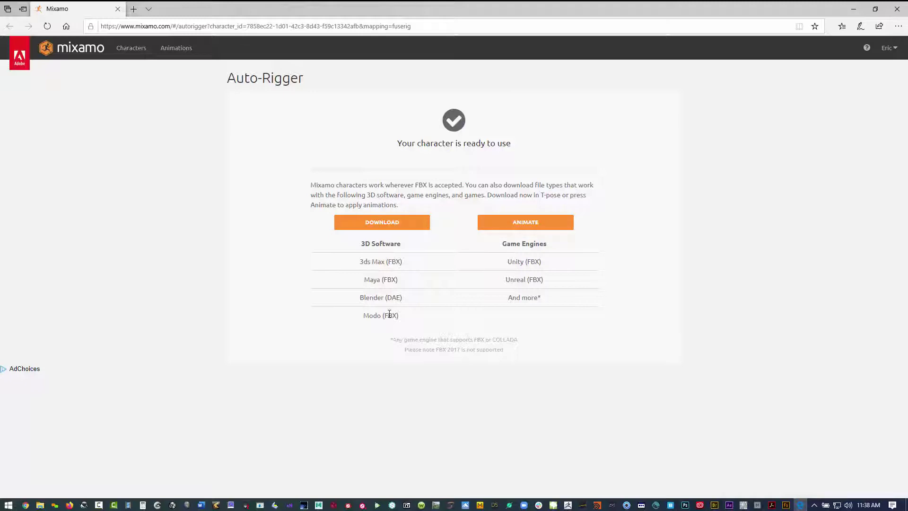
{"action": "left_click", "coordinate": [519, 223]}
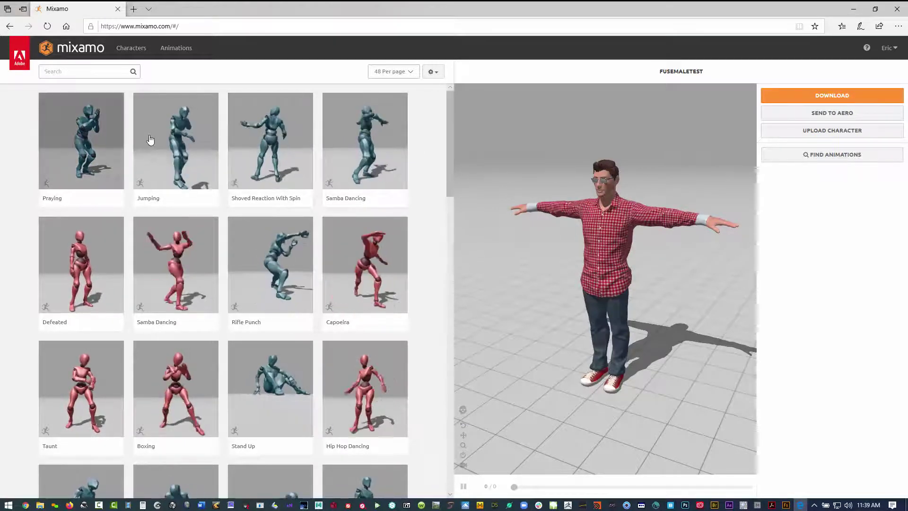
Preview the Jumping, Shoved Reaction With Spin, and Boxing animations while browsing the grid.
{"action": "left_click", "coordinate": [176, 142]}
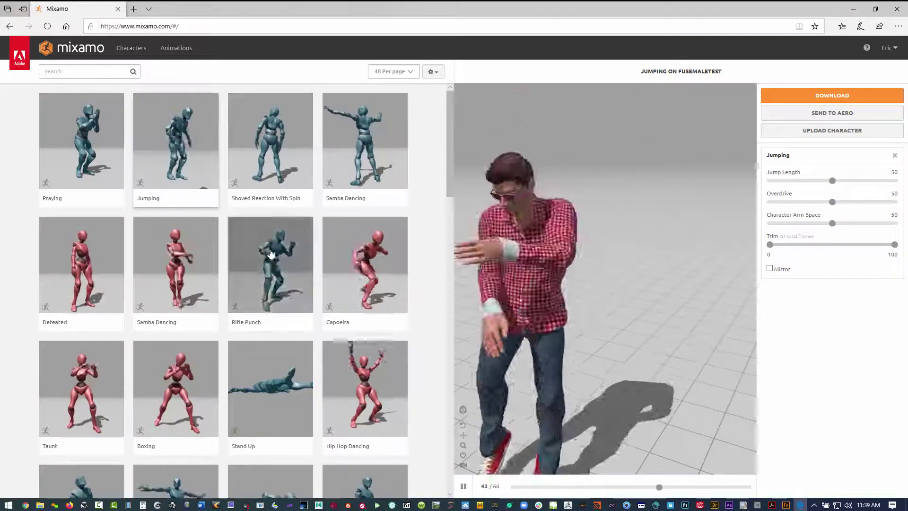
{"action": "left_click", "coordinate": [287, 162]}
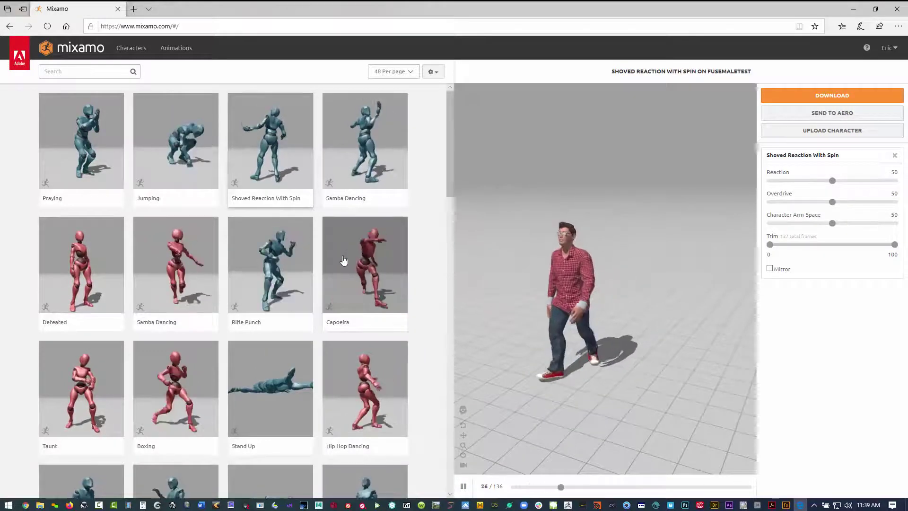
{"action": "scroll", "coordinate": [343, 258], "scroll_direction": "down", "scroll_amount": 4}
{"action": "left_click", "coordinate": [194, 208]}
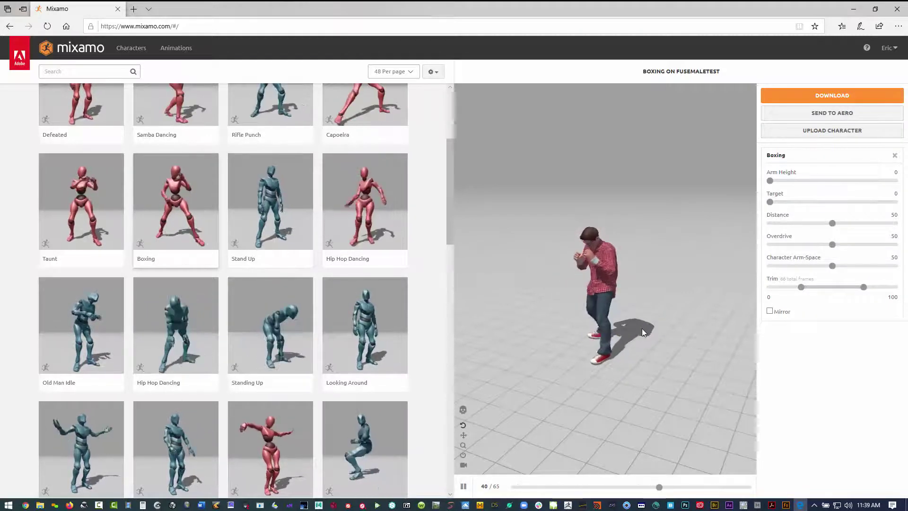
{"action": "scroll", "coordinate": [283, 292], "scroll_direction": "down", "scroll_amount": 4}
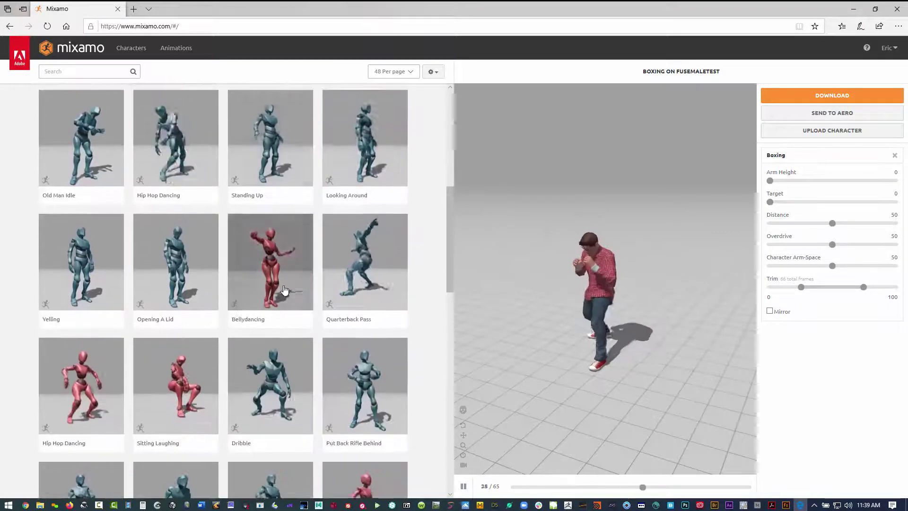
{"action": "scroll", "coordinate": [284, 289], "scroll_direction": "down", "scroll_amount": 3}
{"action": "scroll", "coordinate": [284, 290], "scroll_direction": "down", "scroll_amount": 4}
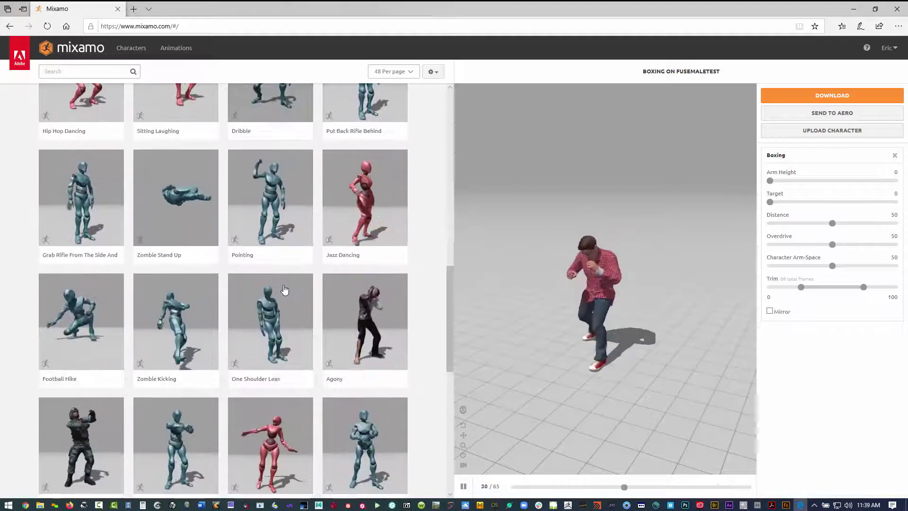
{"action": "scroll", "coordinate": [284, 289], "scroll_direction": "down", "scroll_amount": 3}
{"action": "scroll", "coordinate": [284, 289], "scroll_direction": "down", "scroll_amount": 3}
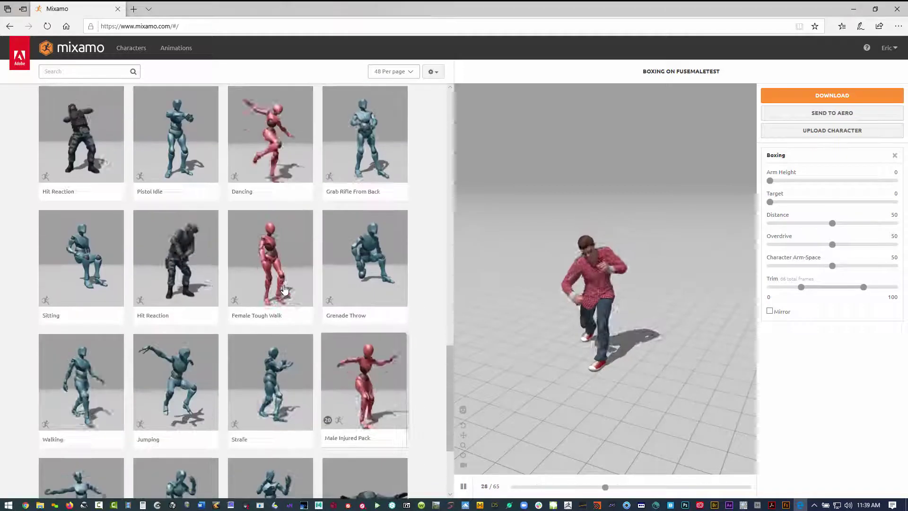
{"action": "scroll", "coordinate": [136, 166], "scroll_direction": "up", "scroll_amount": 5}
Search the library for 'walking' and apply the first Walking animation.
{"action": "left_click", "coordinate": [81, 71]}
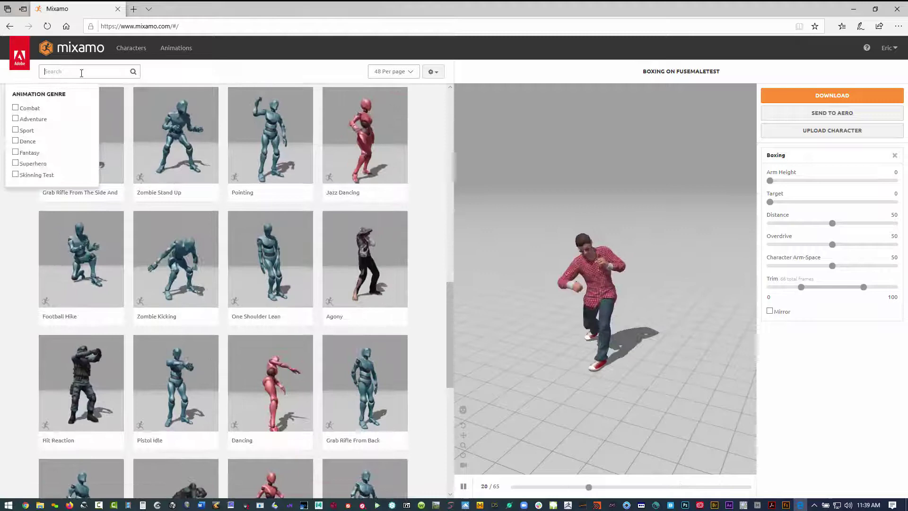
{"action": "type", "text": "wa"}
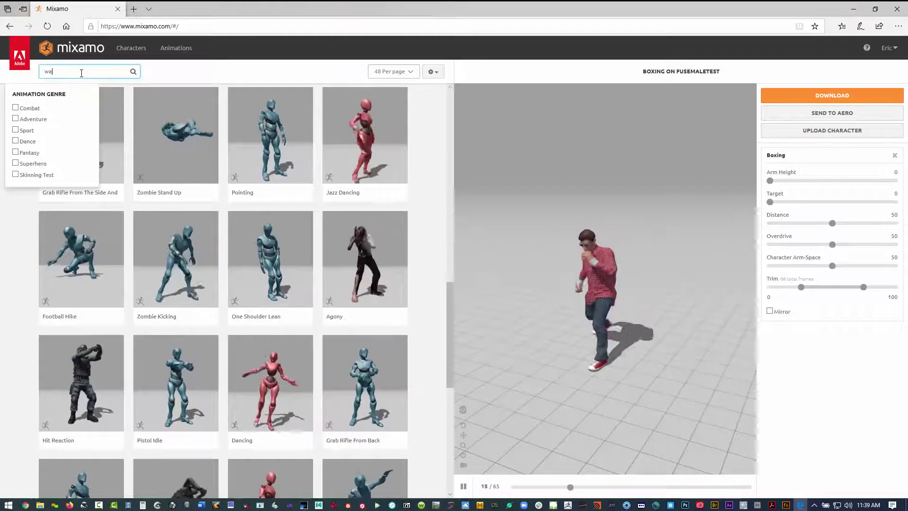
{"action": "type", "text": "lking"}
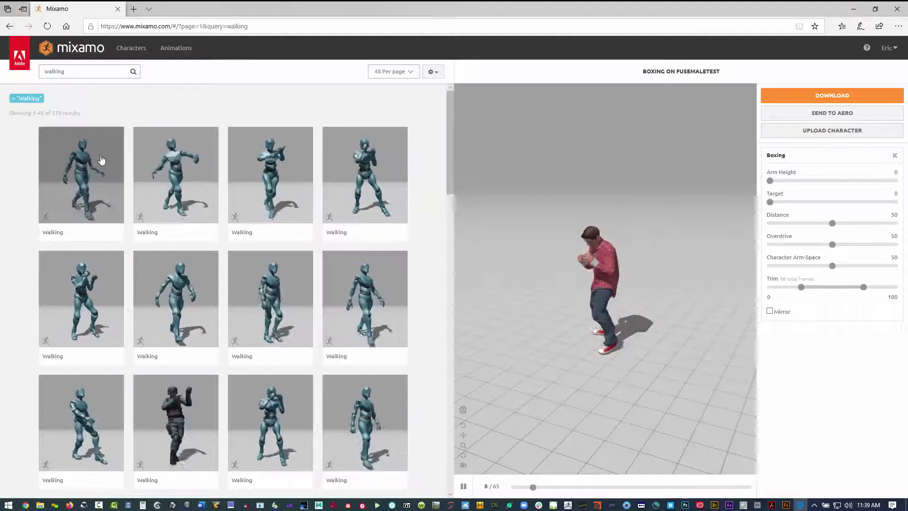
{"action": "scroll", "coordinate": [241, 170], "scroll_direction": "down", "scroll_amount": 1}
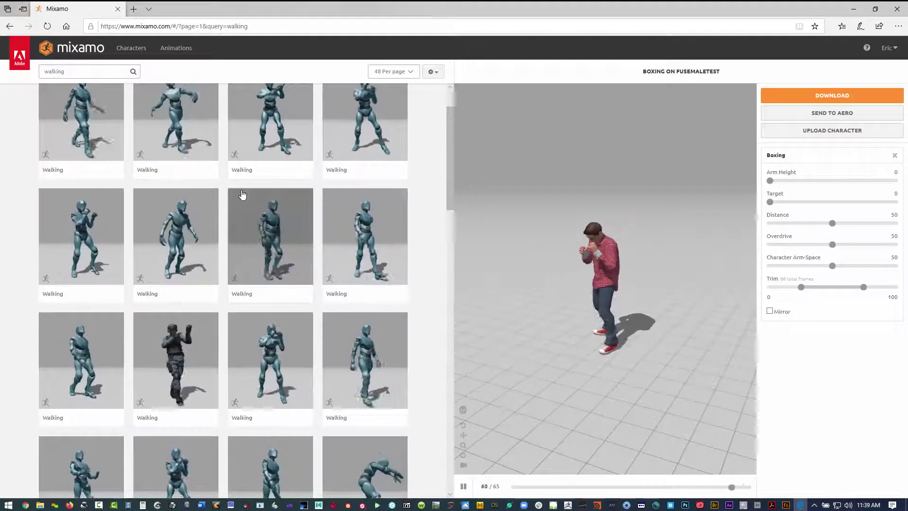
{"action": "scroll", "coordinate": [226, 213], "scroll_direction": "down", "scroll_amount": 1}
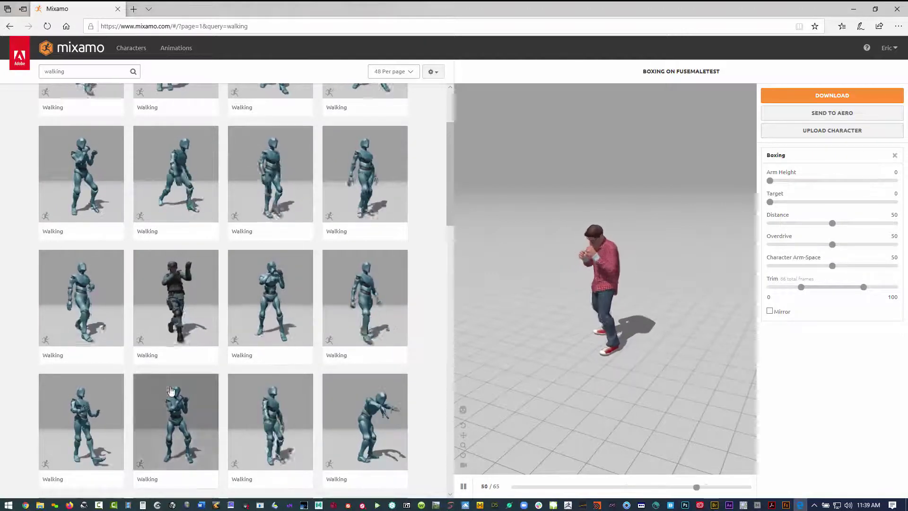
{"action": "scroll", "coordinate": [126, 314], "scroll_direction": "up", "scroll_amount": 2}
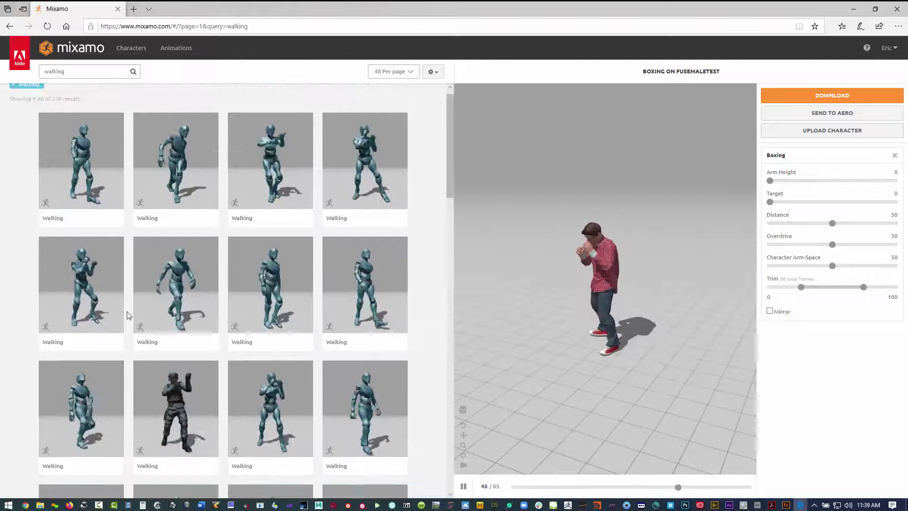
{"action": "left_click", "coordinate": [78, 178]}
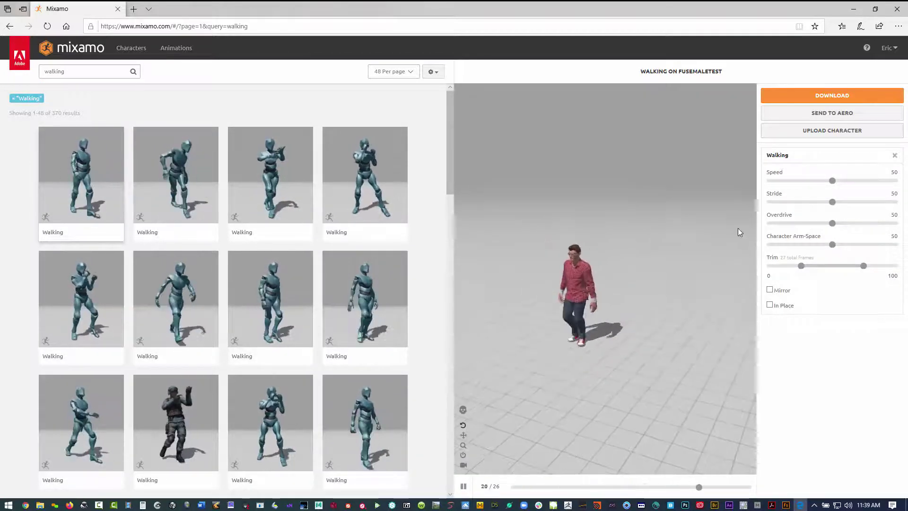
Set the walk's Speed to 26, Stride to 34 and Overdrive to 32.
{"action": "left_click_drag", "start_coordinate": [833, 181], "coordinate": [862, 181]}
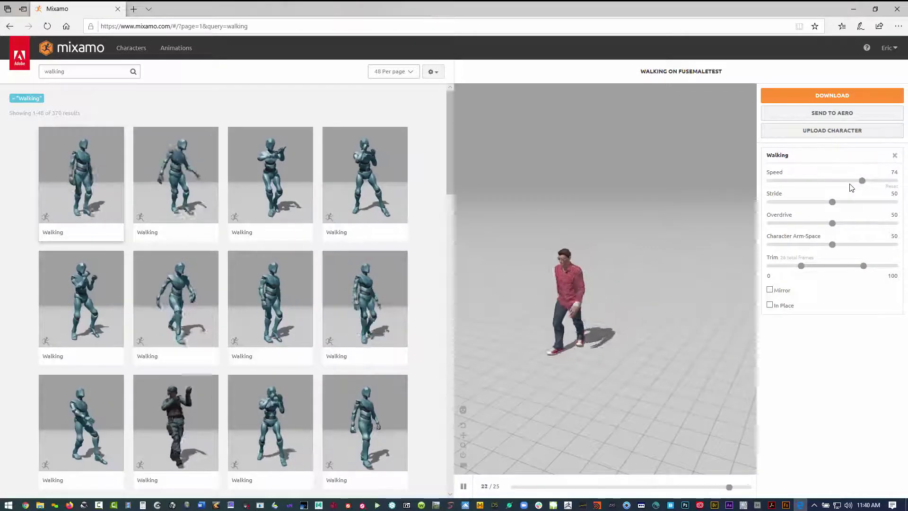
{"action": "left_click", "coordinate": [801, 180]}
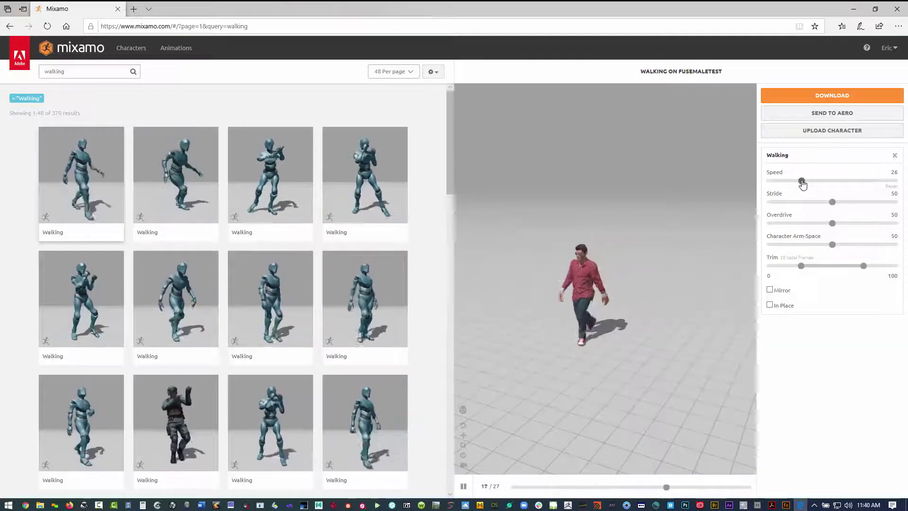
{"action": "left_click", "coordinate": [811, 202]}
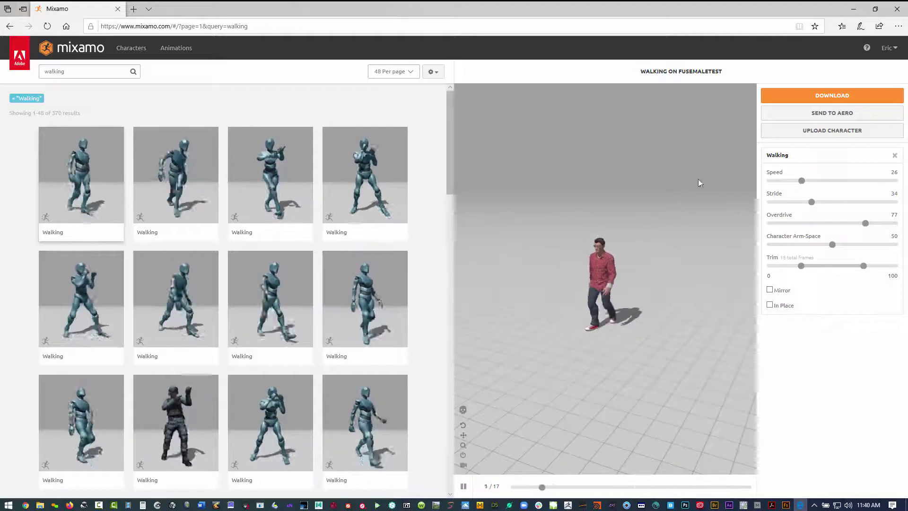
{"action": "left_click", "coordinate": [809, 223]}
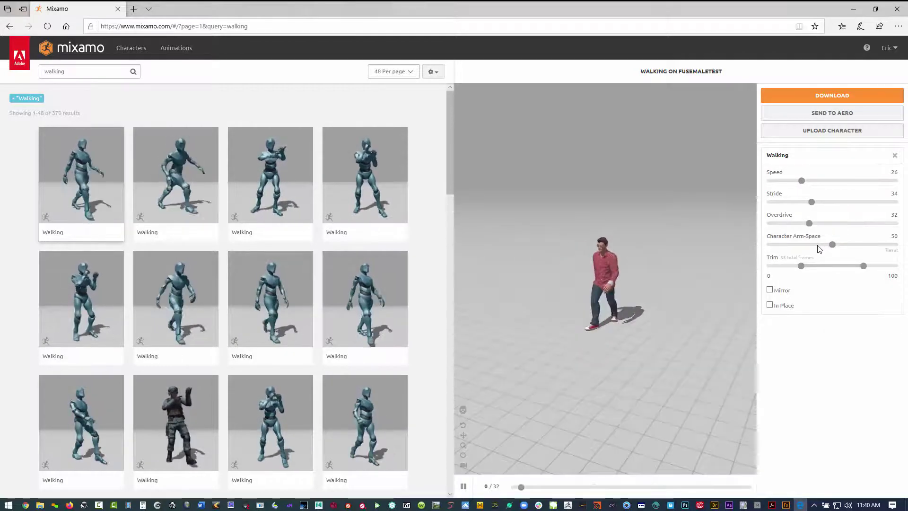
Set Character Arm-Space to 34 and extend the trim range to -50 and 150.
{"action": "left_click", "coordinate": [807, 244]}
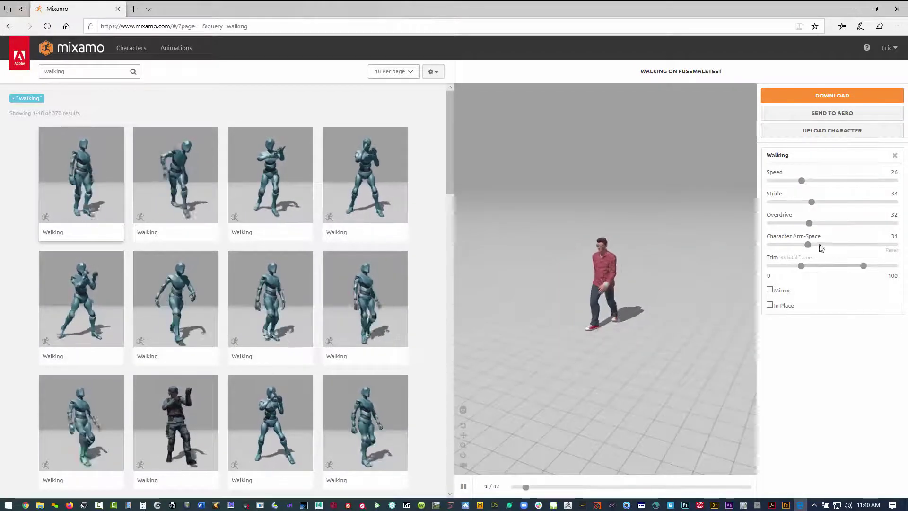
{"action": "left_click", "coordinate": [875, 245]}
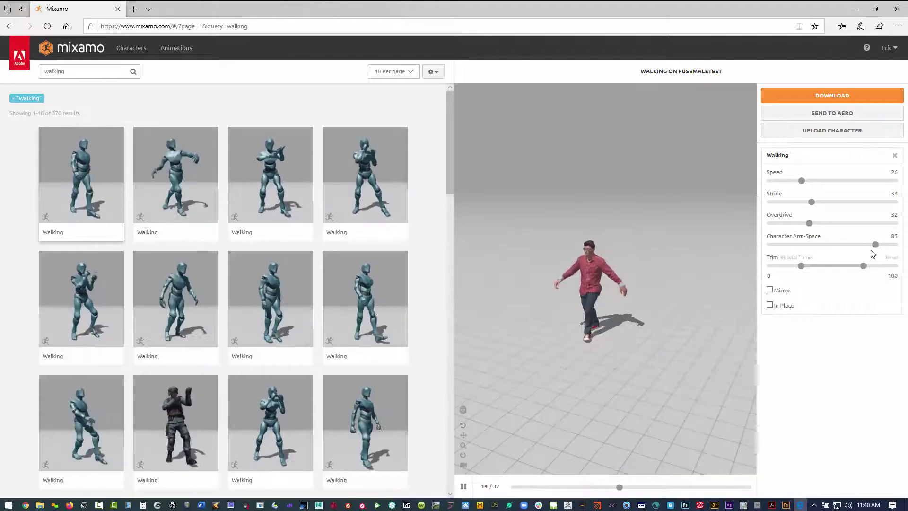
{"action": "left_click", "coordinate": [812, 245]}
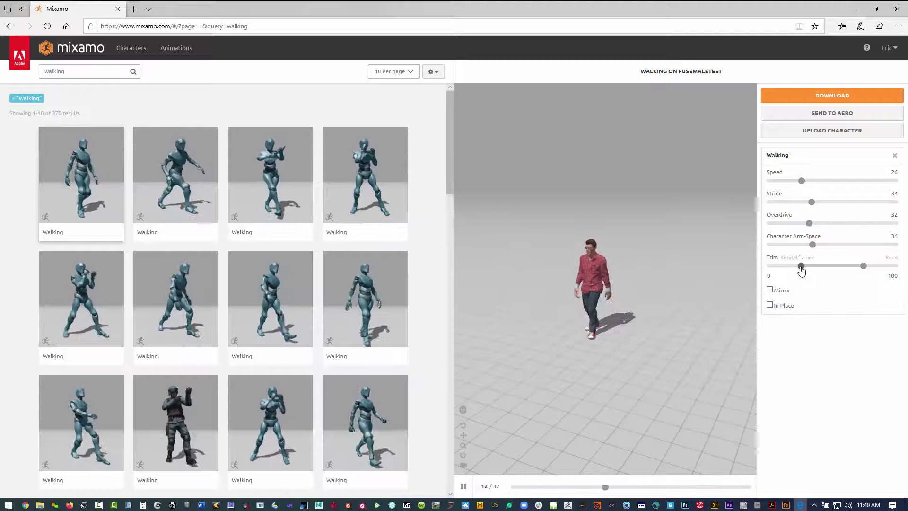
{"action": "left_click_drag", "start_coordinate": [863, 265], "coordinate": [889, 273]}
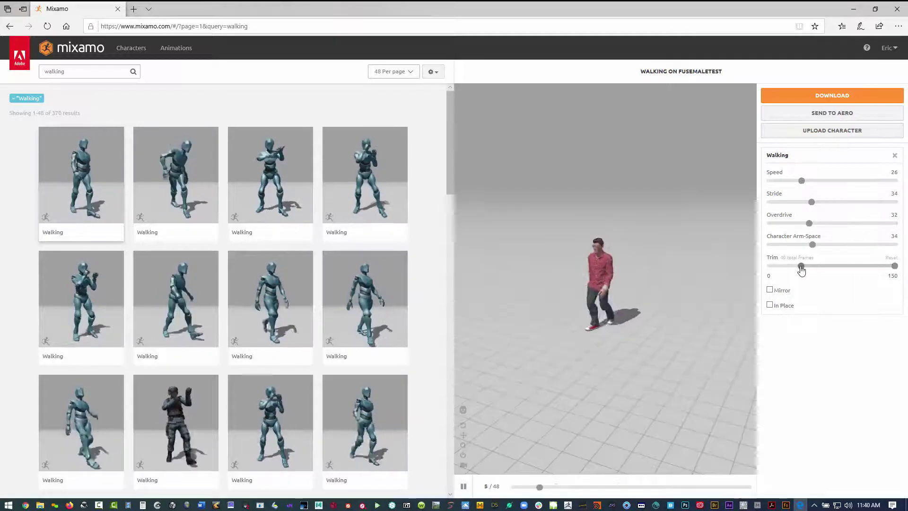
{"action": "left_click_drag", "start_coordinate": [801, 265], "coordinate": [768, 265]}
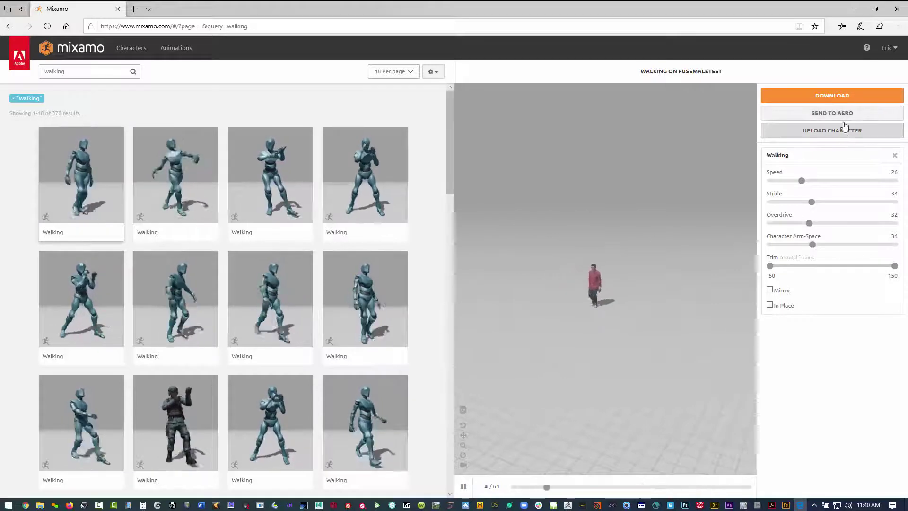
Download the Walking clip as FBX For Unity with skin, 24 fps, keyframe reduction None.
{"action": "left_click", "coordinate": [843, 96]}
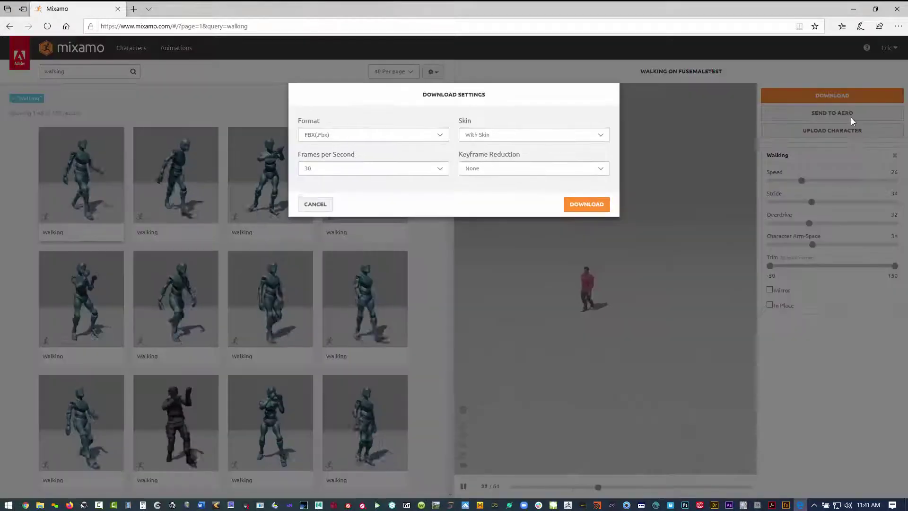
{"action": "left_click", "coordinate": [356, 136]}
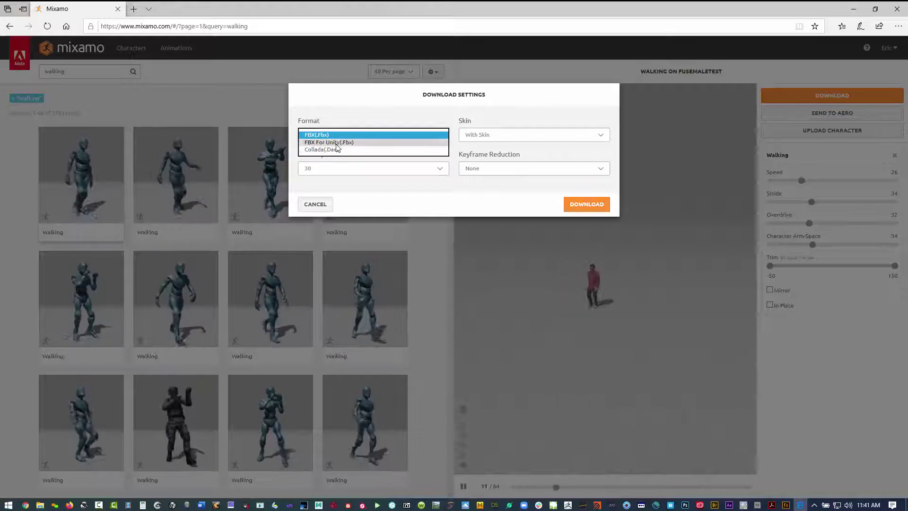
{"action": "left_click", "coordinate": [334, 142]}
{"action": "left_click", "coordinate": [496, 134]}
{"action": "left_click", "coordinate": [501, 135]}
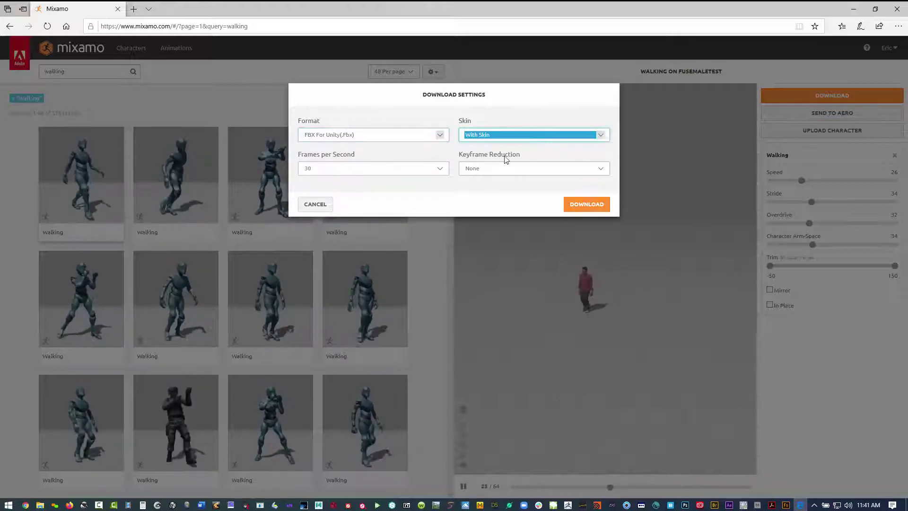
{"action": "left_click", "coordinate": [501, 163]}
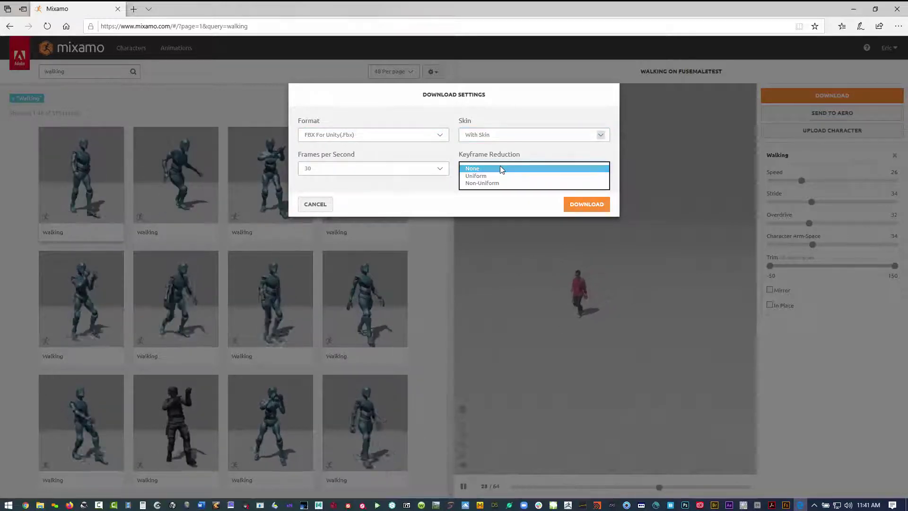
{"action": "left_click", "coordinate": [500, 168]}
{"action": "left_click", "coordinate": [336, 170]}
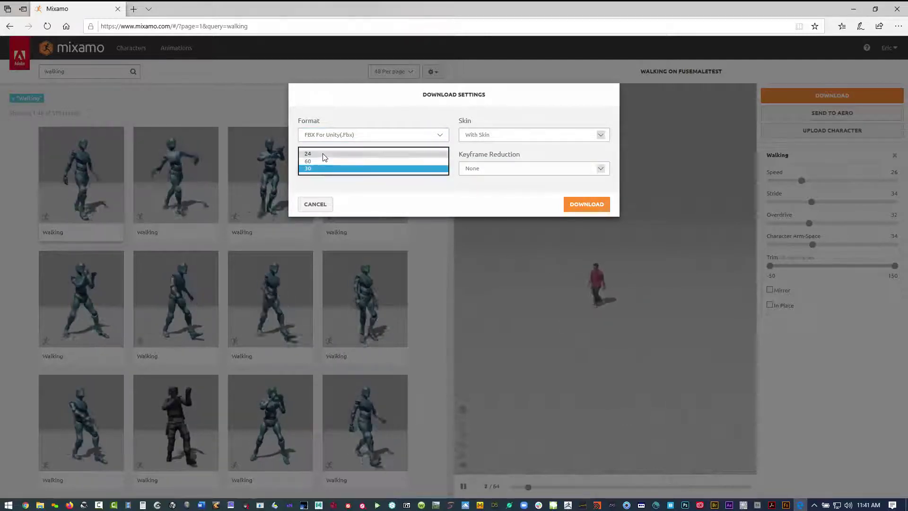
{"action": "left_click", "coordinate": [320, 154]}
{"action": "left_click", "coordinate": [576, 205]}
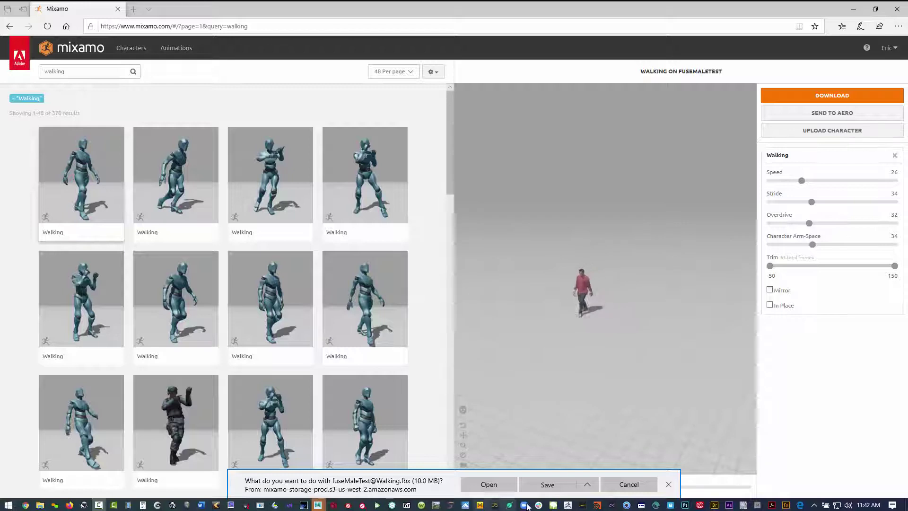
Save the download into 09_Fuse_Mixamo, creating a new Male_walkCycle folder there.
{"action": "left_click", "coordinate": [586, 485]}
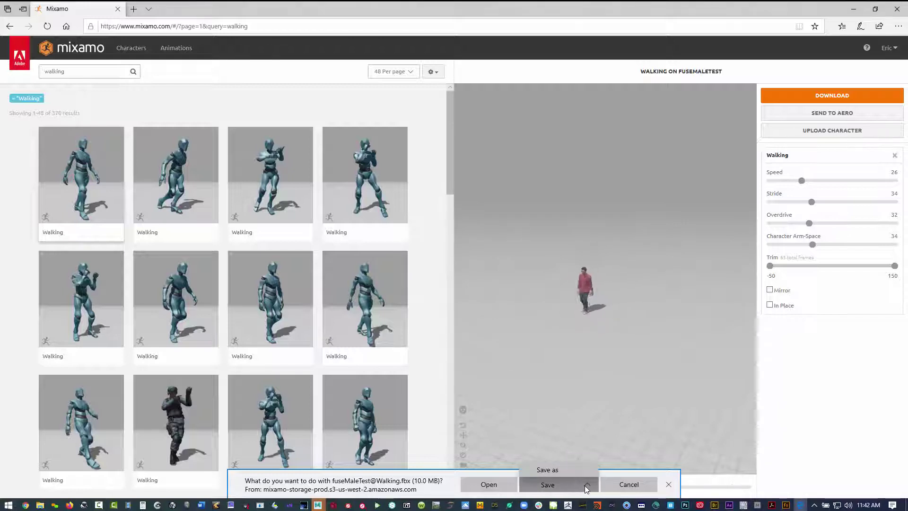
{"action": "left_click", "coordinate": [552, 469]}
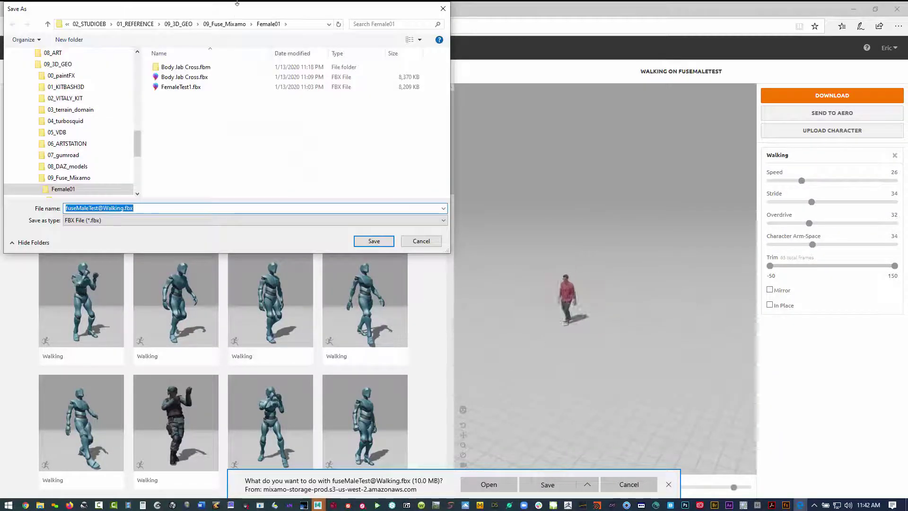
{"action": "left_click_drag", "start_coordinate": [263, 34], "coordinate": [263, 52]}
{"action": "left_click", "coordinate": [224, 67]}
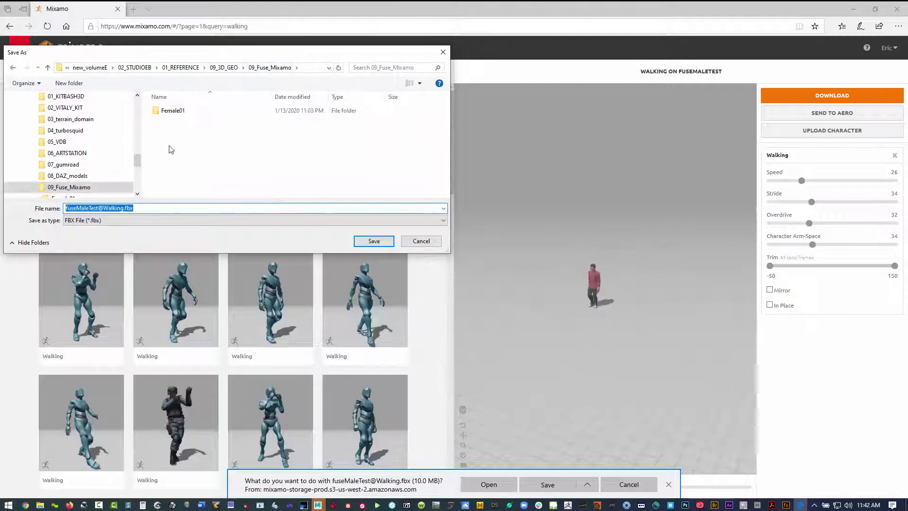
{"action": "right_click", "coordinate": [175, 143]}
{"action": "mouse_move", "coordinate": [237, 239]}
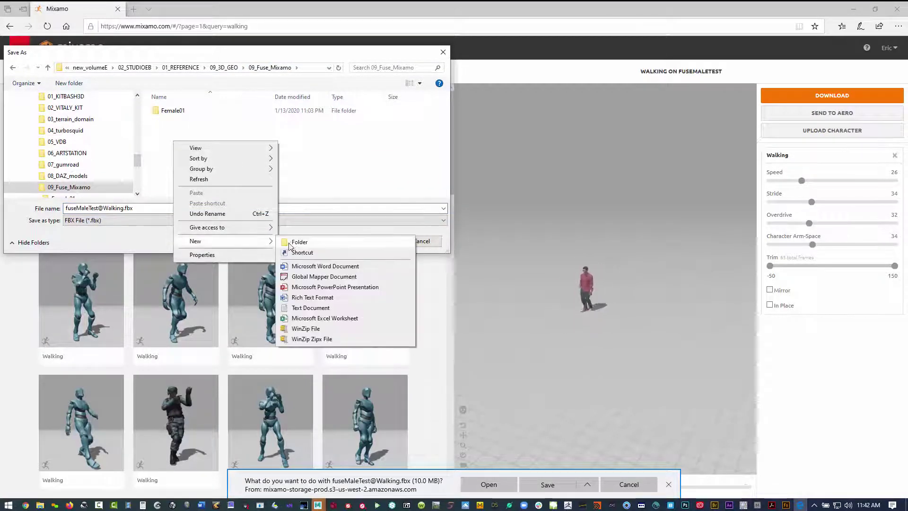
{"action": "left_click", "coordinate": [291, 234]}
{"action": "type", "text": "Male"}
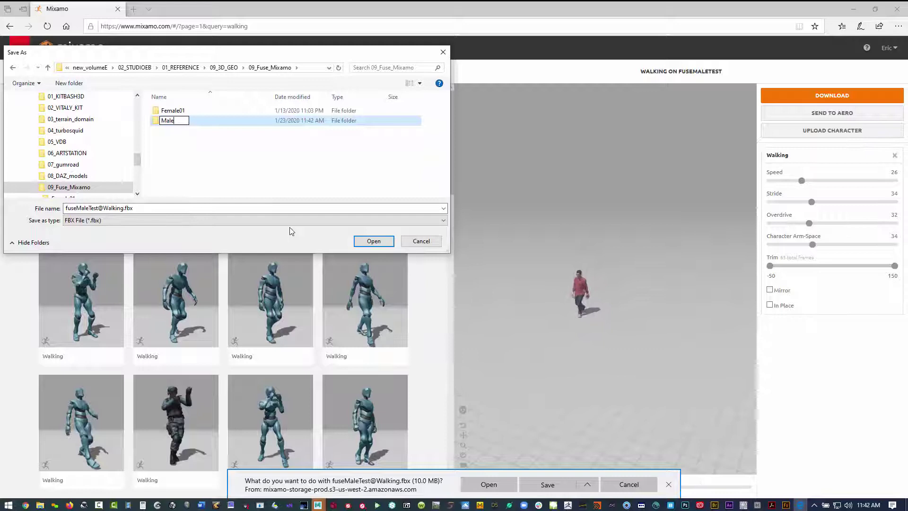
{"action": "type", "text": "_"}
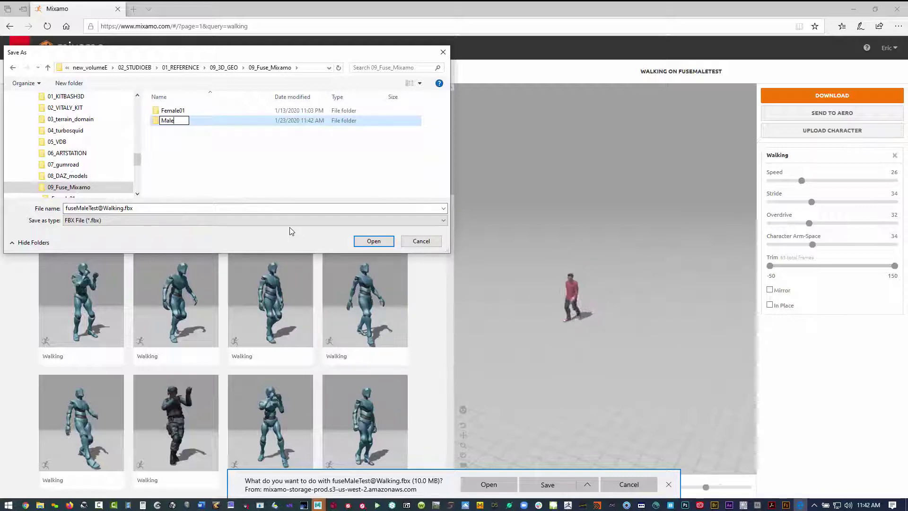
{"action": "type", "text": "walking"}
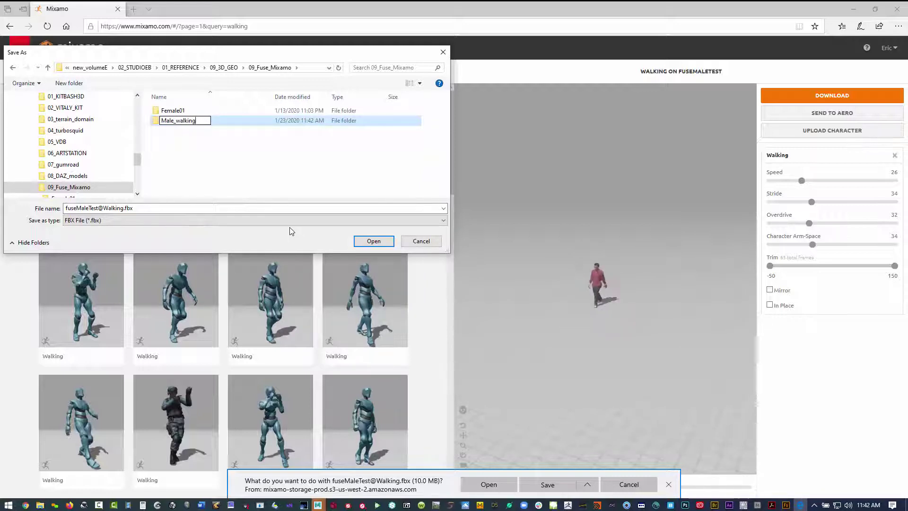
{"action": "key", "text": "BackSpace"}
{"action": "key", "text": "BackSpace"}
{"action": "key", "text": "BackSpace"}
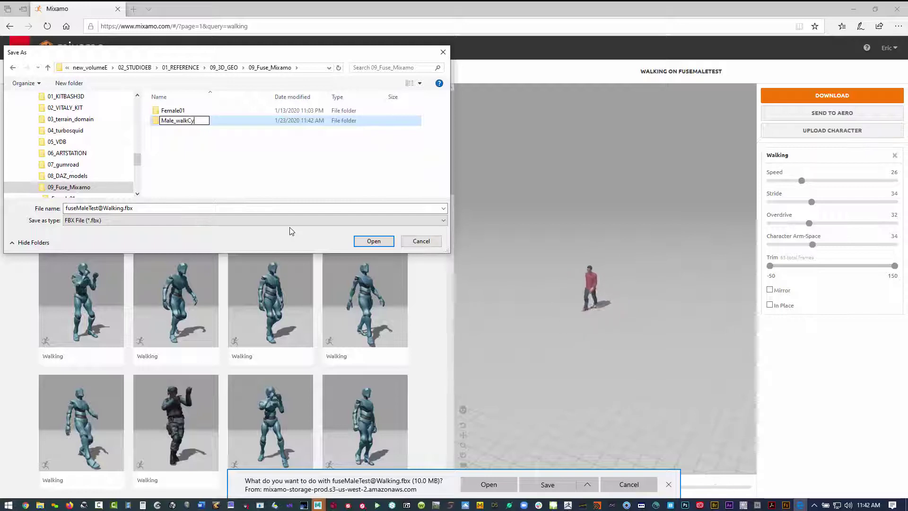
{"action": "type", "text": "Cycle"}
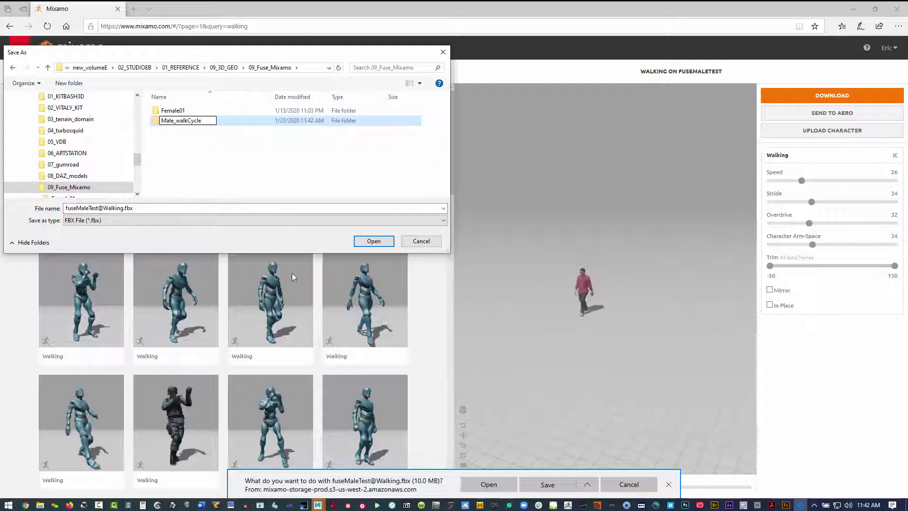
{"action": "left_click", "coordinate": [105, 207]}
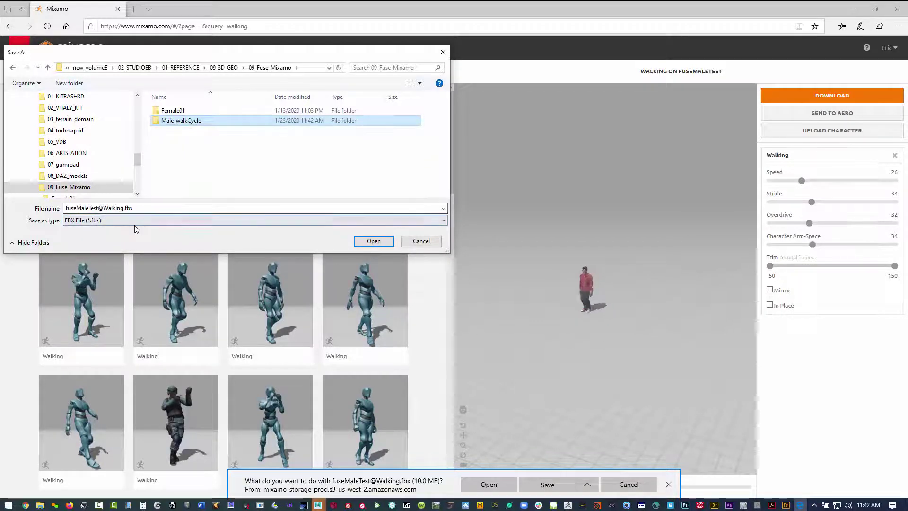
Remove the @ from the file name and save it as fuseMaleTestWalking.fbx.
{"action": "left_click", "coordinate": [107, 208]}
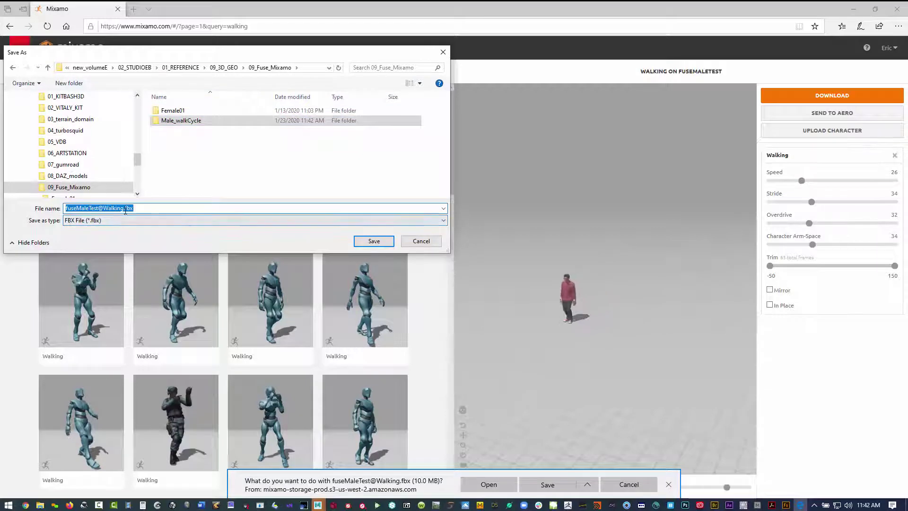
{"action": "left_click", "coordinate": [103, 208]}
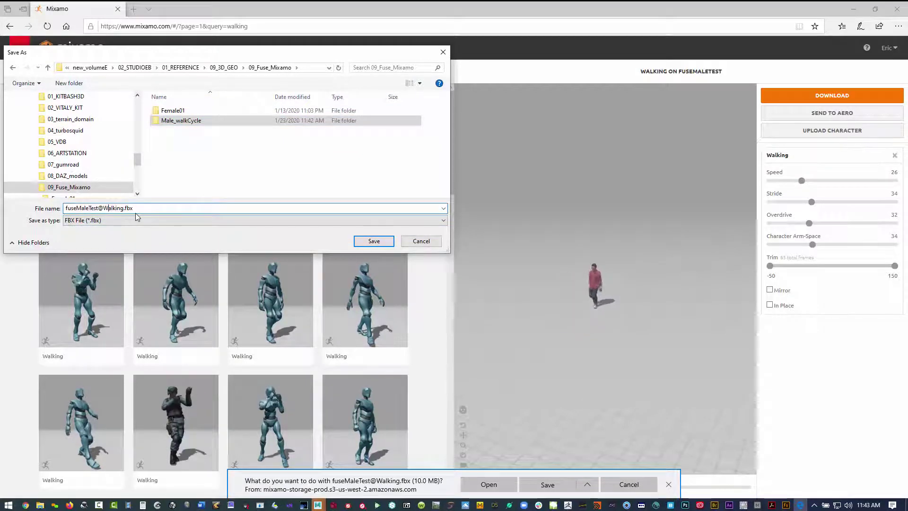
{"action": "key", "text": "Left"}
{"action": "key", "text": "Left"}
{"action": "key", "text": "Left"}
{"action": "key", "text": "Left"}
{"action": "key", "text": "BackSpace"}
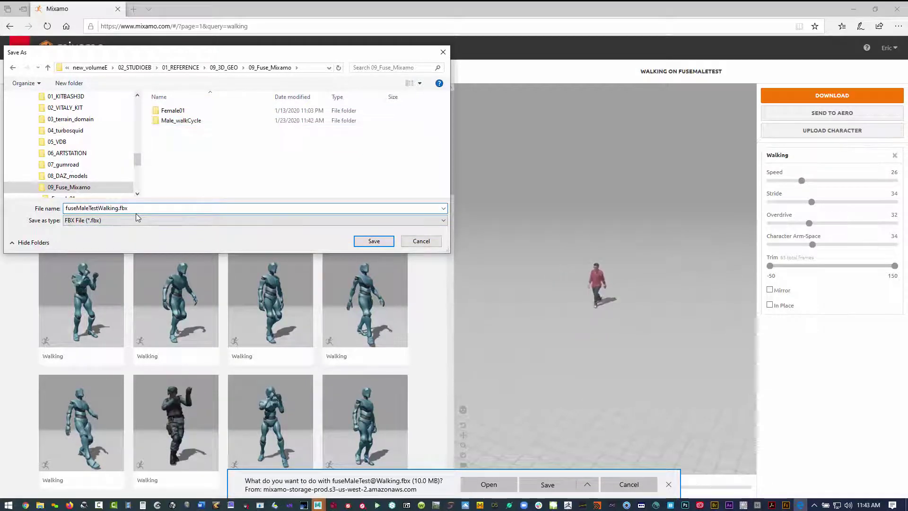
{"action": "left_click", "coordinate": [373, 244]}
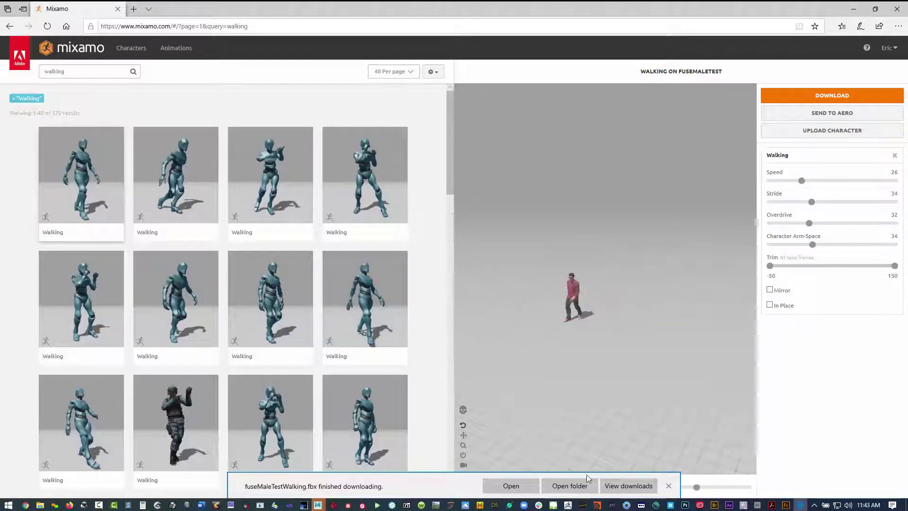
Open the download location, check Male_walkCycle, and return to 09_Fuse_Mixamo.
{"action": "left_click", "coordinate": [559, 488]}
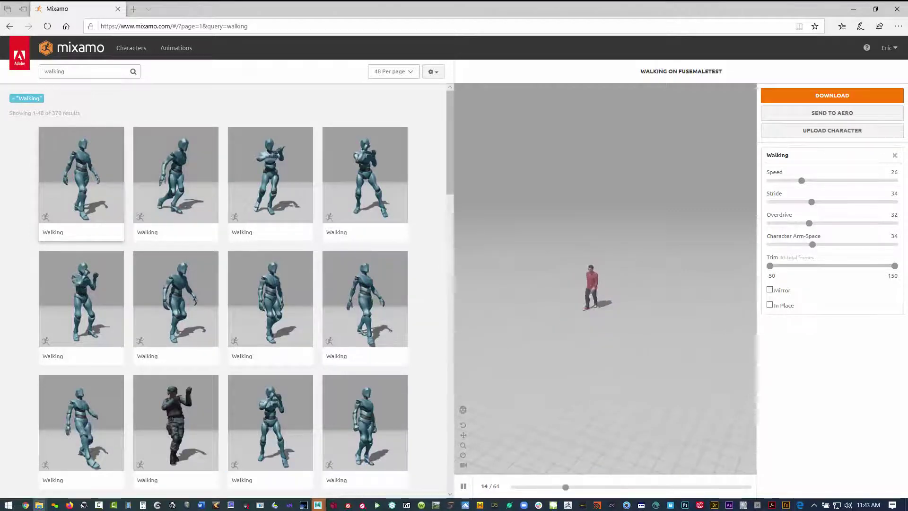
{"action": "double_click", "coordinate": [360, 146]}
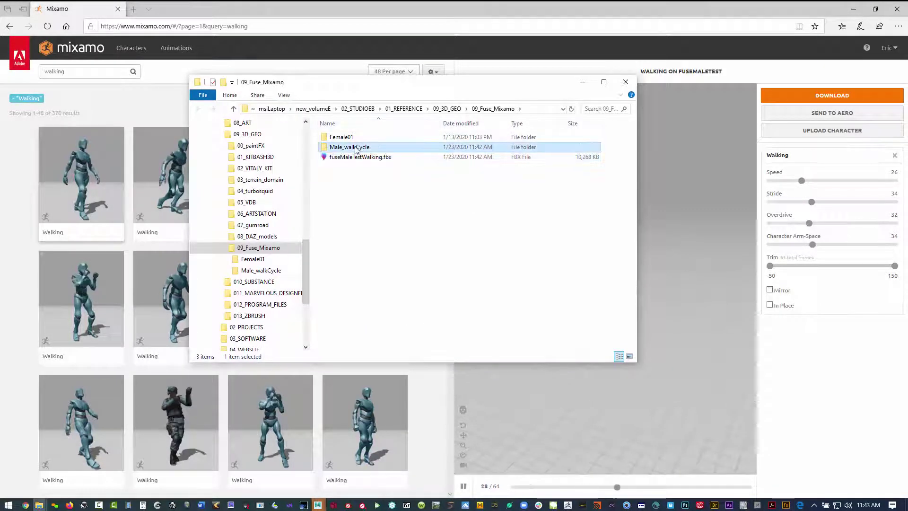
{"action": "left_click", "coordinate": [465, 110]}
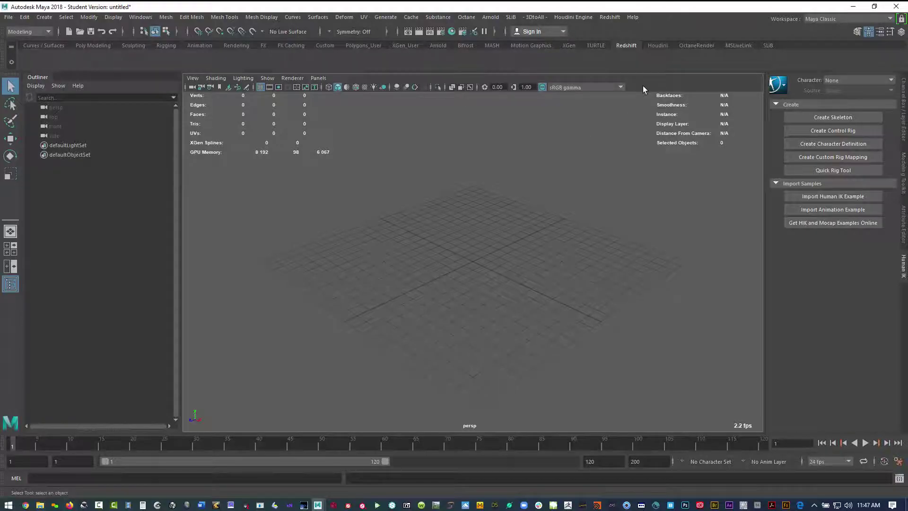
Import fuseMaleTestWalking.fbx from 01_REFERENCE > 09_3D_GEO > 09_Fuse_Mixamo via File > Import.
{"action": "left_click", "coordinate": [9, 19]}
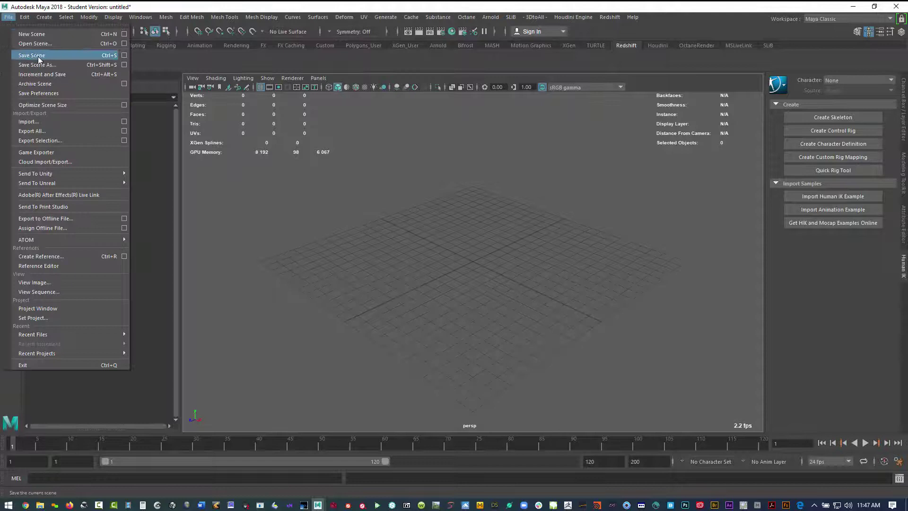
{"action": "left_click", "coordinate": [43, 119]}
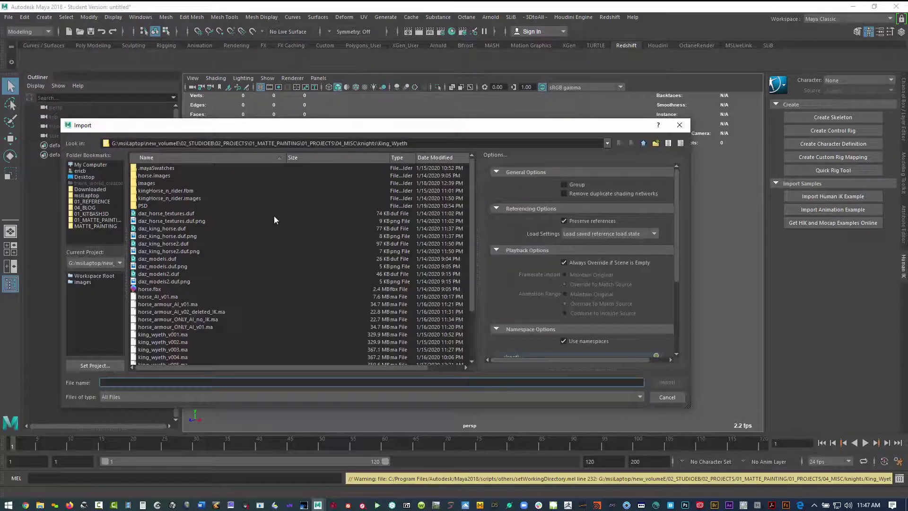
{"action": "left_click", "coordinate": [665, 398]}
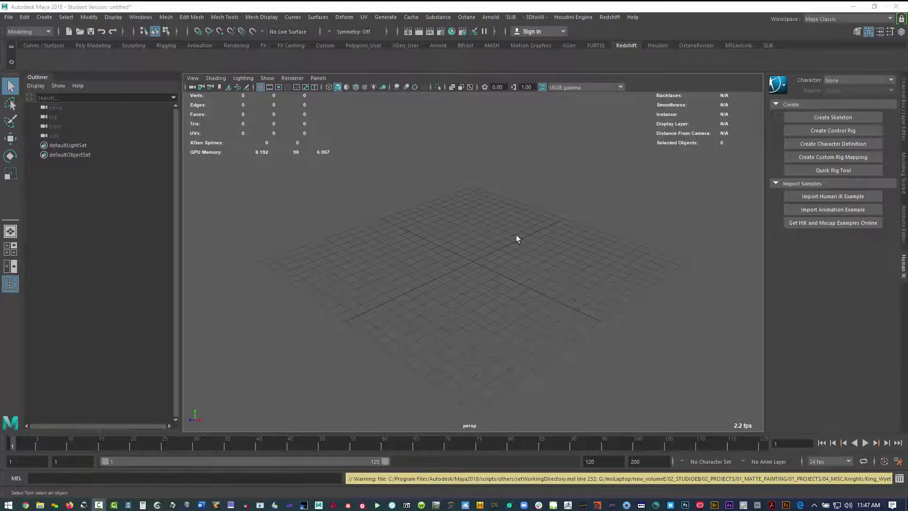
{"action": "left_click", "coordinate": [15, 18]}
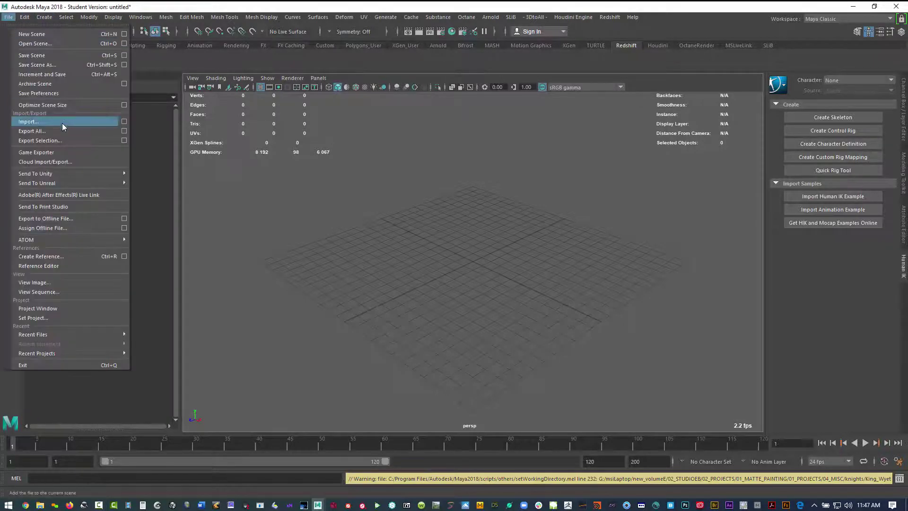
{"action": "left_click", "coordinate": [61, 122]}
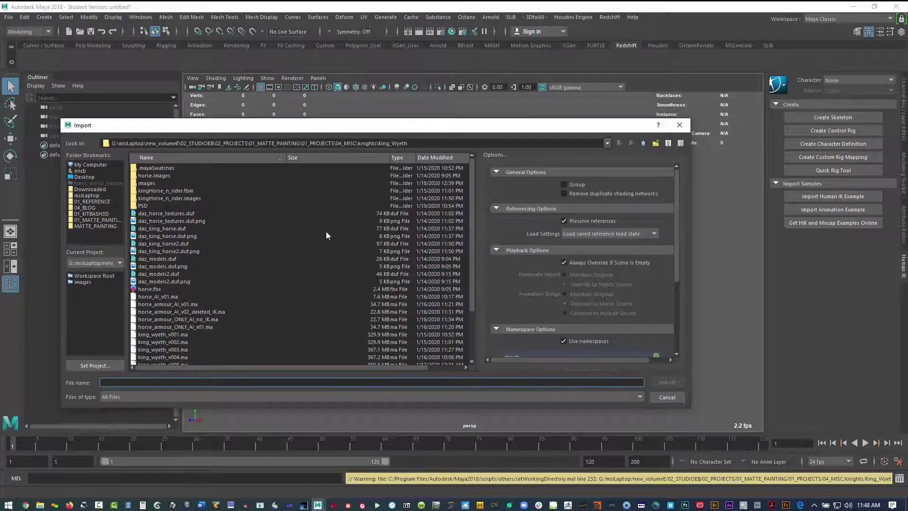
{"action": "left_click", "coordinate": [641, 144]}
{"action": "left_click", "coordinate": [642, 144]}
{"action": "left_click", "coordinate": [642, 143]}
{"action": "left_click", "coordinate": [642, 143]}
{"action": "left_click", "coordinate": [642, 144]}
{"action": "left_click", "coordinate": [642, 144]}
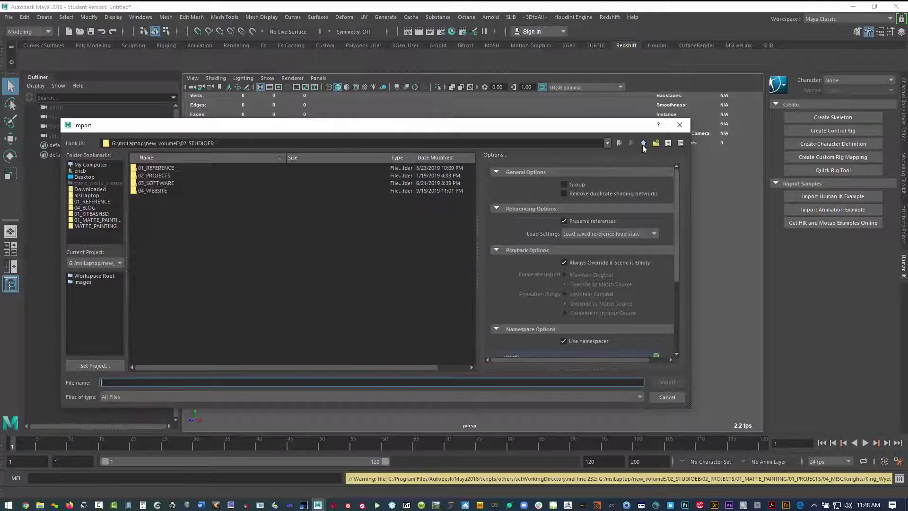
{"action": "double_click", "coordinate": [168, 169]}
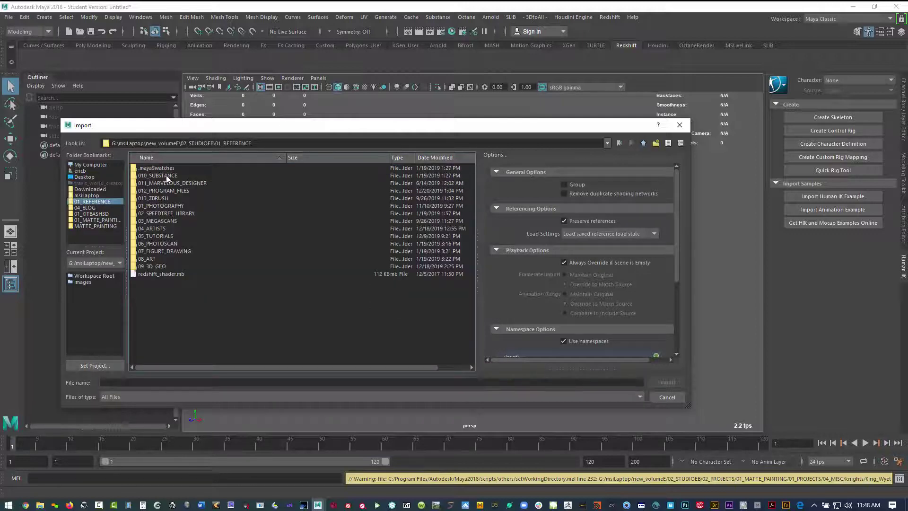
{"action": "double_click", "coordinate": [157, 266]}
{"action": "double_click", "coordinate": [164, 234]}
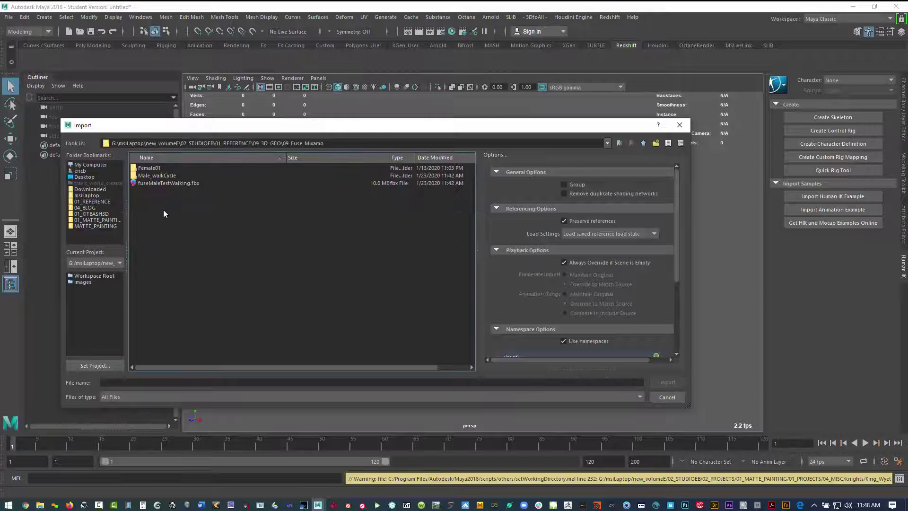
{"action": "left_click", "coordinate": [157, 182]}
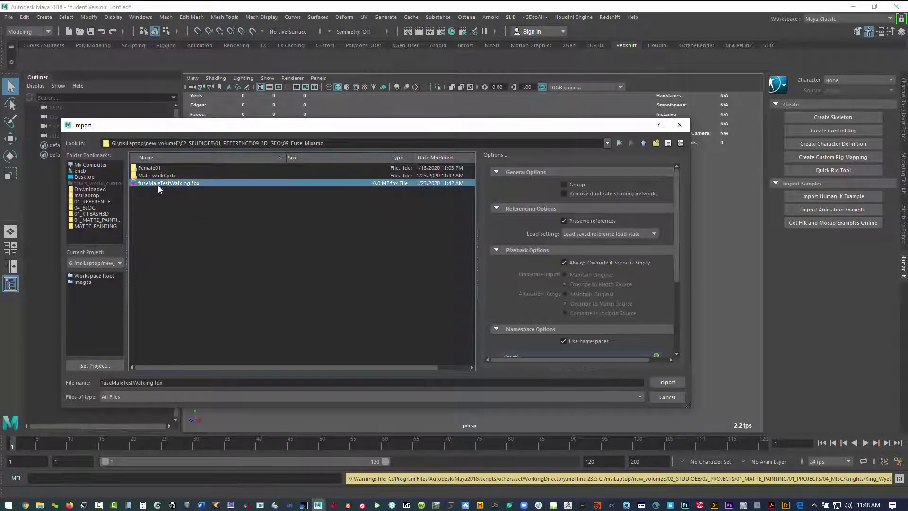
{"action": "left_click", "coordinate": [666, 383]}
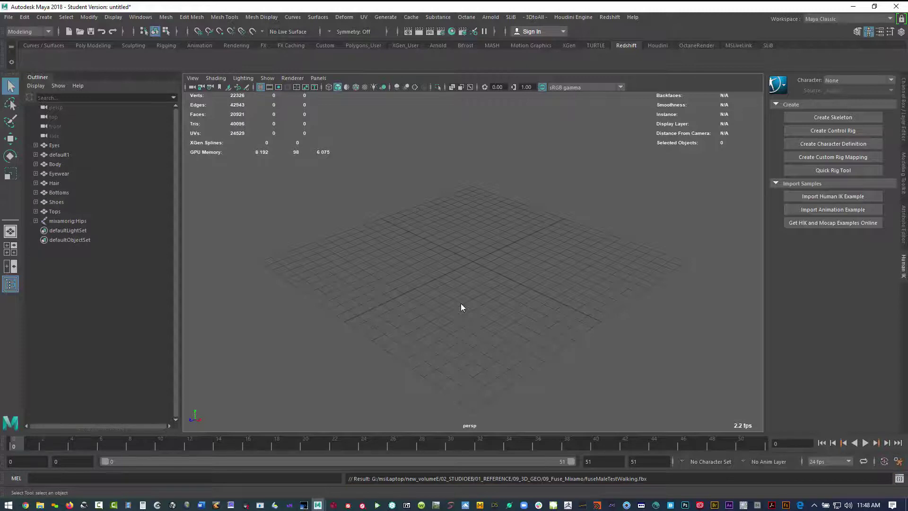
Frame the imported character and view the persp camera's attributes with Ctrl+A.
{"action": "scroll", "coordinate": [404, 247], "scroll_direction": "up", "scroll_amount": 3}
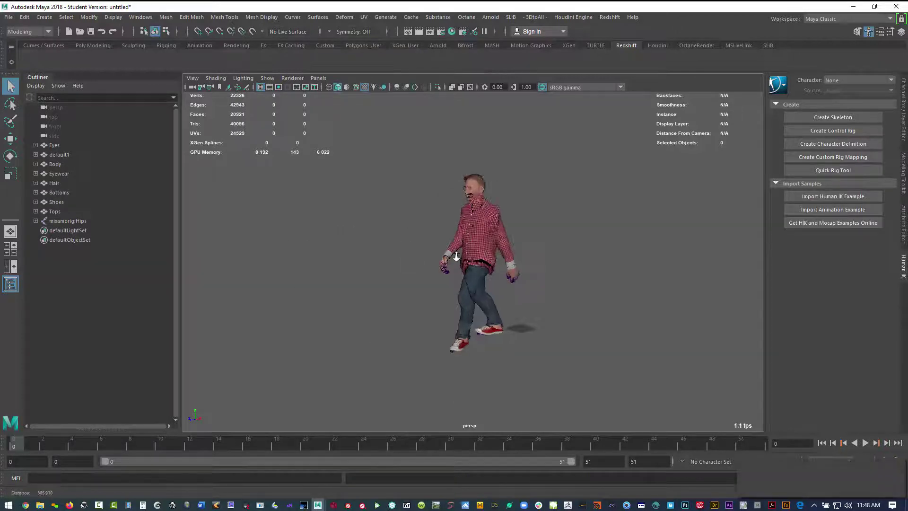
{"action": "left_click_drag", "start_coordinate": [404, 247], "coordinate": [392, 232], "text": "alt"}
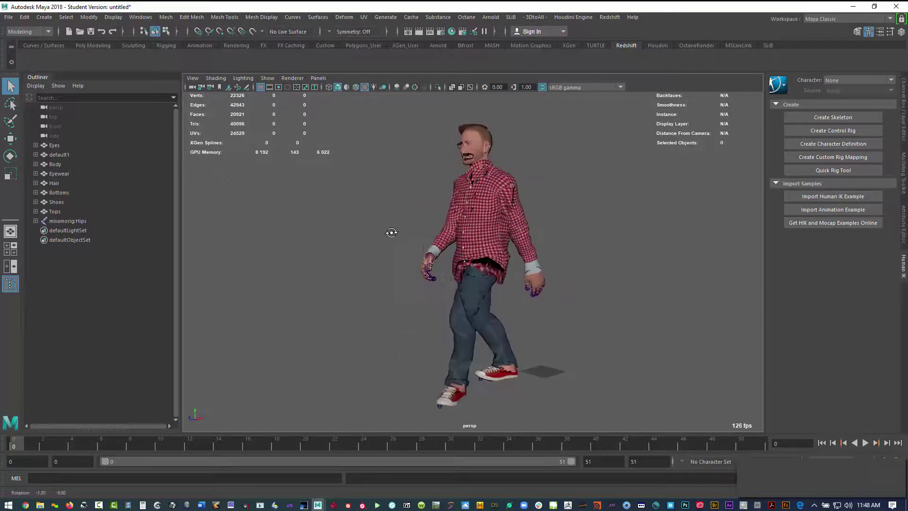
{"action": "left_click", "coordinate": [55, 108]}
{"action": "key", "text": "ctrl+a"}
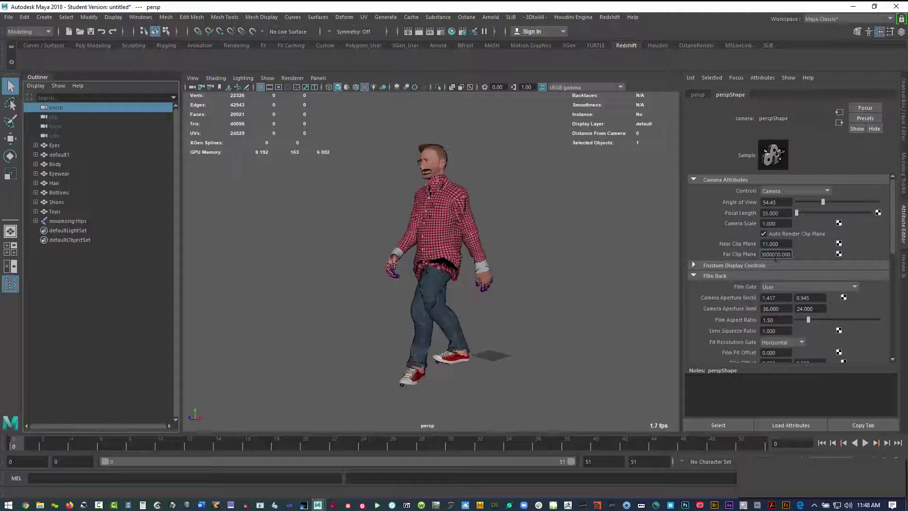
{"action": "left_click", "coordinate": [600, 198]}
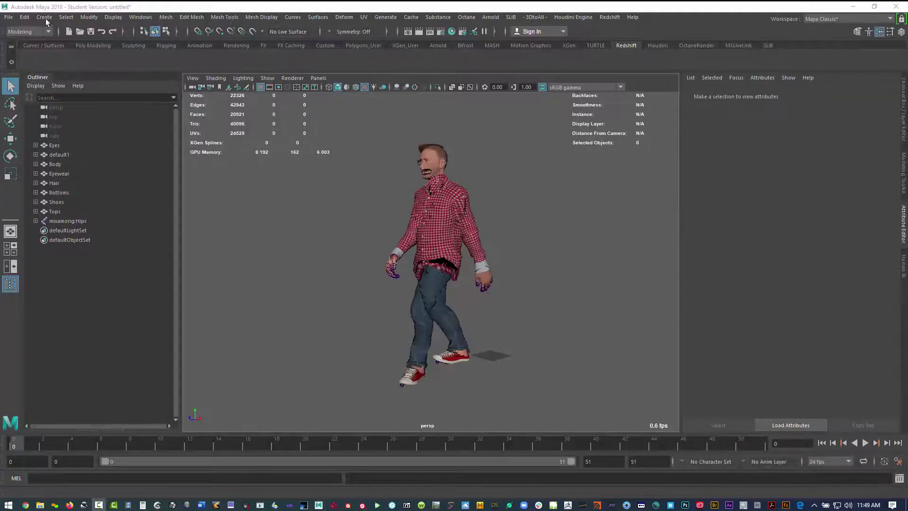
Create a polygon plane and scale it up into a large, long ground surface.
{"action": "left_click", "coordinate": [44, 17]}
{"action": "mouse_move", "coordinate": [130, 56]}
{"action": "left_click", "coordinate": [199, 105]}
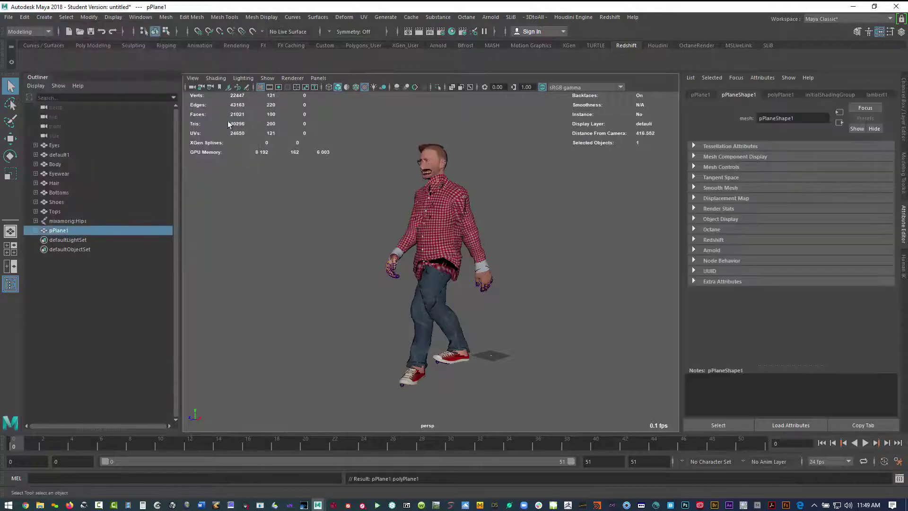
{"action": "key", "text": "r"}
{"action": "scroll", "coordinate": [430, 265], "scroll_direction": "down", "scroll_amount": 5}
{"action": "middle_click_drag", "start_coordinate": [441, 264], "coordinate": [401, 320]}
{"action": "left_click_drag", "start_coordinate": [407, 290], "coordinate": [141, 213]}
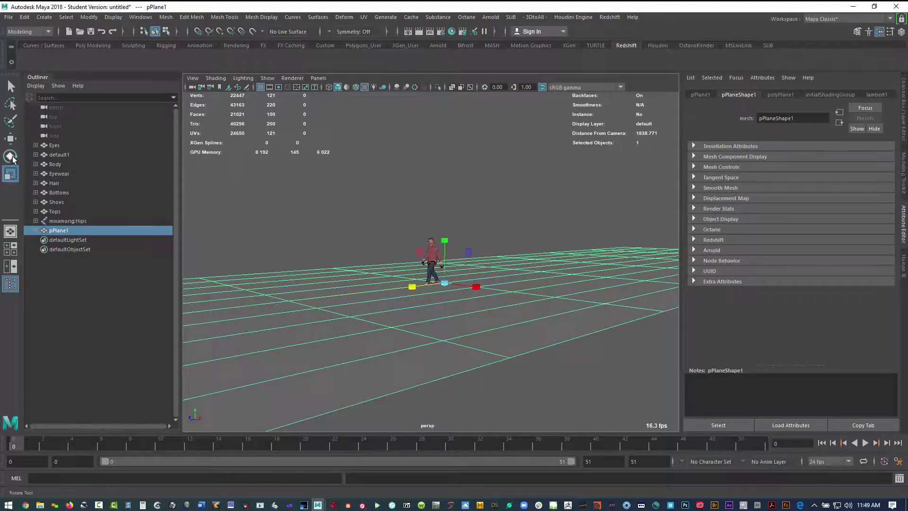
Move the plane under the character and deselect it.
{"action": "left_click", "coordinate": [10, 139]}
{"action": "left_click_drag", "start_coordinate": [412, 286], "coordinate": [359, 298]}
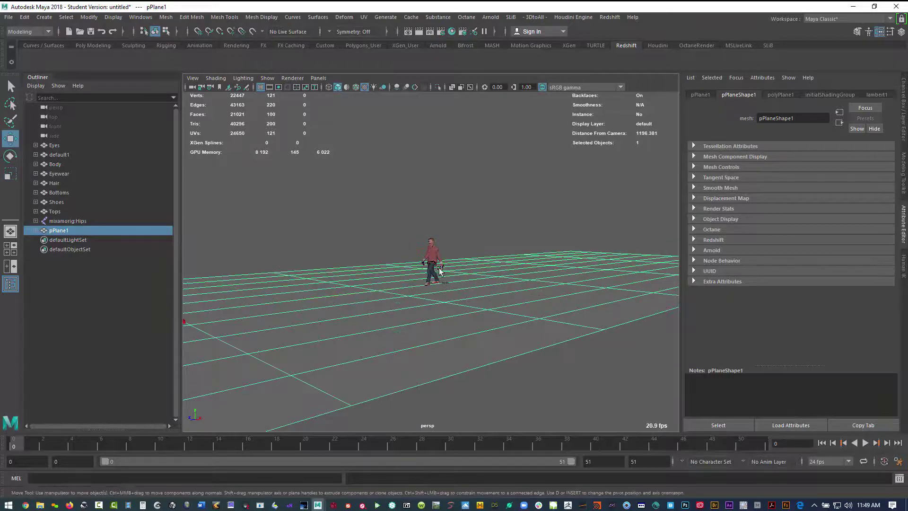
{"action": "left_click_drag", "start_coordinate": [497, 292], "coordinate": [523, 308], "text": "alt"}
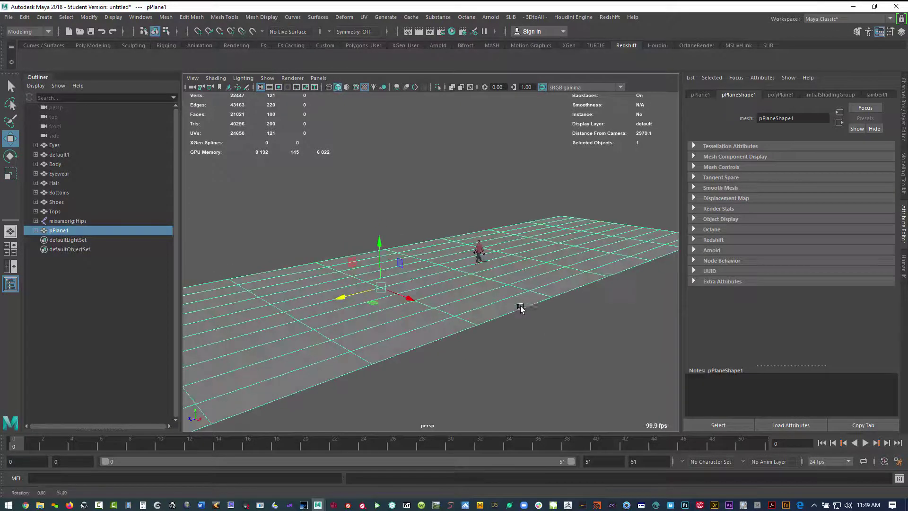
{"action": "left_click", "coordinate": [248, 245]}
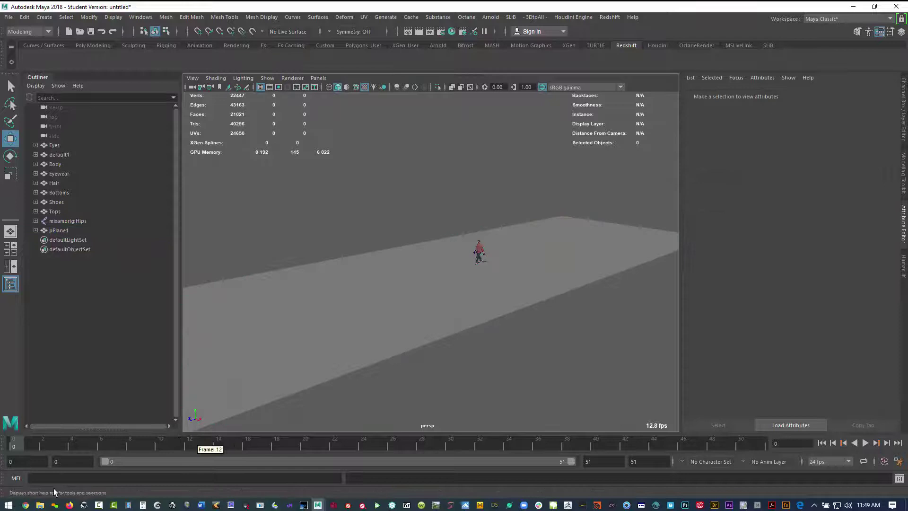
Play back the walk cycle animation on the timeline.
{"action": "key", "text": "alt+v"}
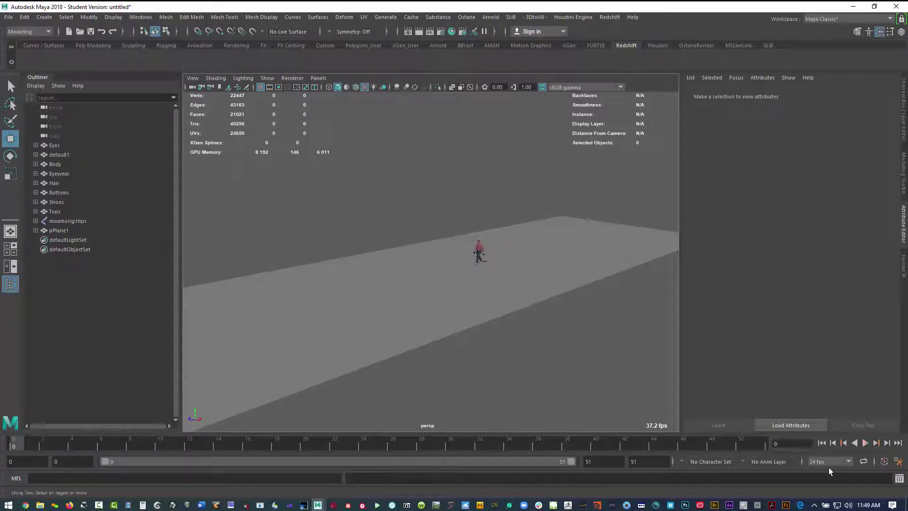
{"action": "left_click", "coordinate": [865, 443]}
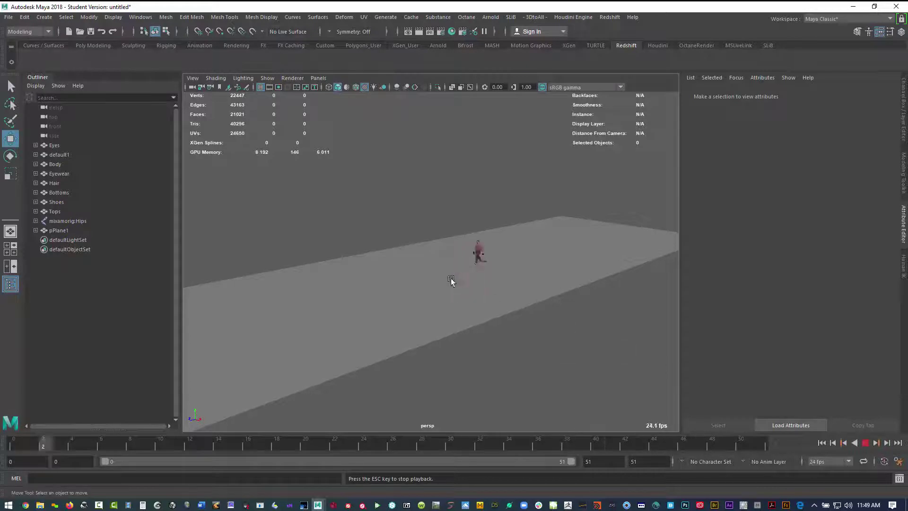
{"action": "scroll", "coordinate": [418, 307], "scroll_direction": "up", "scroll_amount": 5}
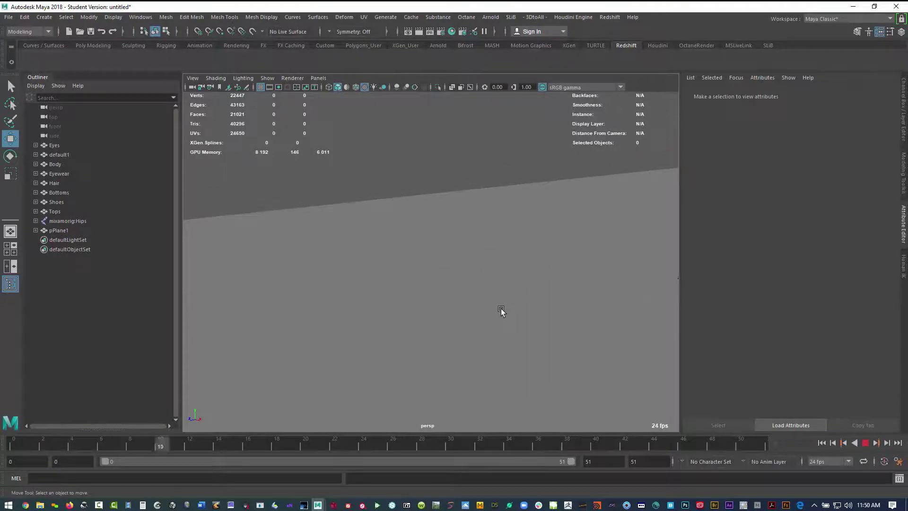
{"action": "scroll", "coordinate": [459, 303], "scroll_direction": "down", "scroll_amount": 3}
{"action": "scroll", "coordinate": [386, 298], "scroll_direction": "up", "scroll_amount": 3}
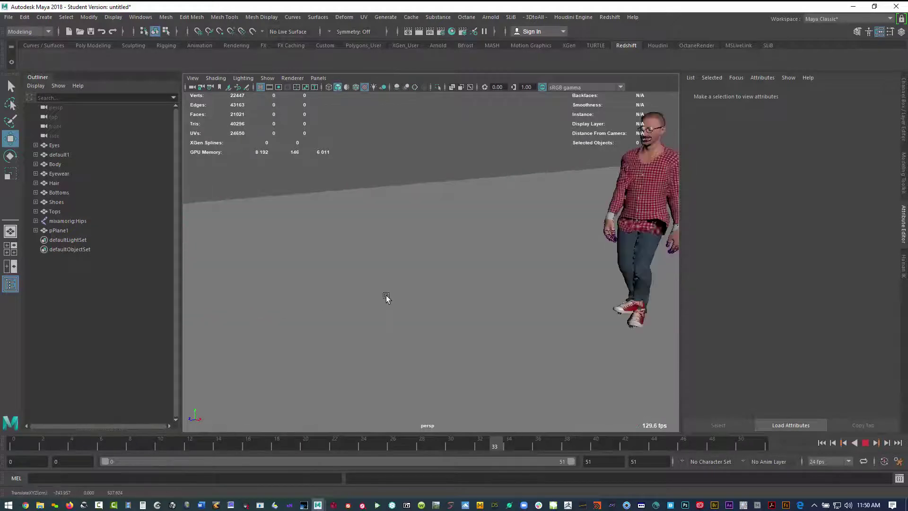
{"action": "scroll", "coordinate": [402, 312], "scroll_direction": "down", "scroll_amount": 3}
{"action": "scroll", "coordinate": [383, 304], "scroll_direction": "up", "scroll_amount": 3}
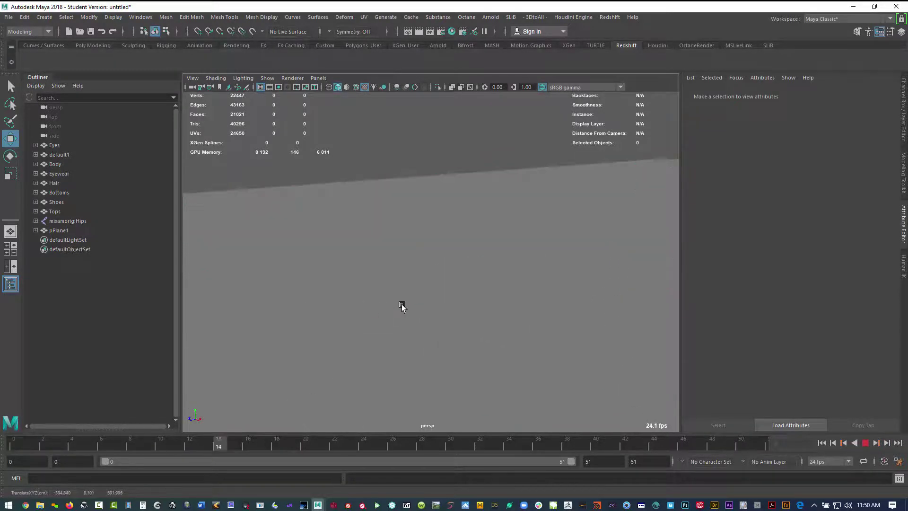
{"action": "scroll", "coordinate": [409, 307], "scroll_direction": "down", "scroll_amount": 3}
{"action": "scroll", "coordinate": [472, 300], "scroll_direction": "down", "scroll_amount": 3}
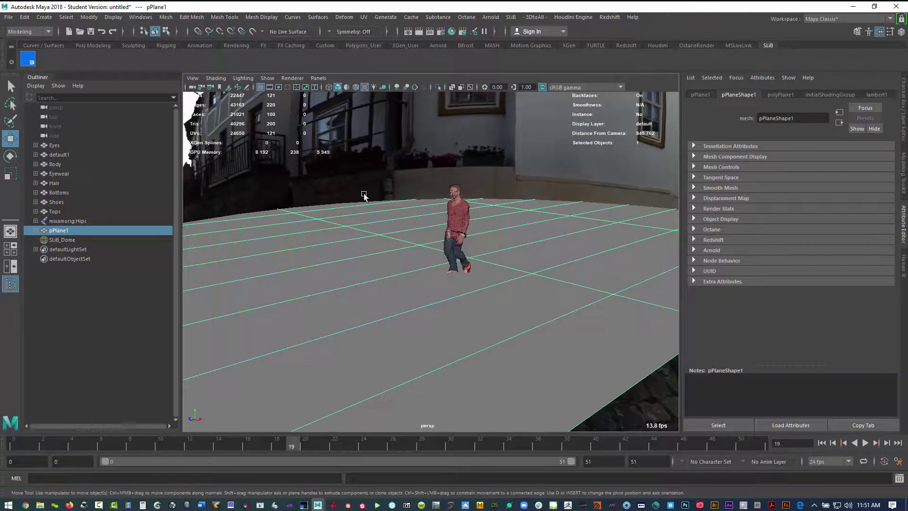
Frame the walking character large and centred in the persp view.
{"action": "left_click_drag", "start_coordinate": [364, 195], "coordinate": [272, 204], "text": "alt"}
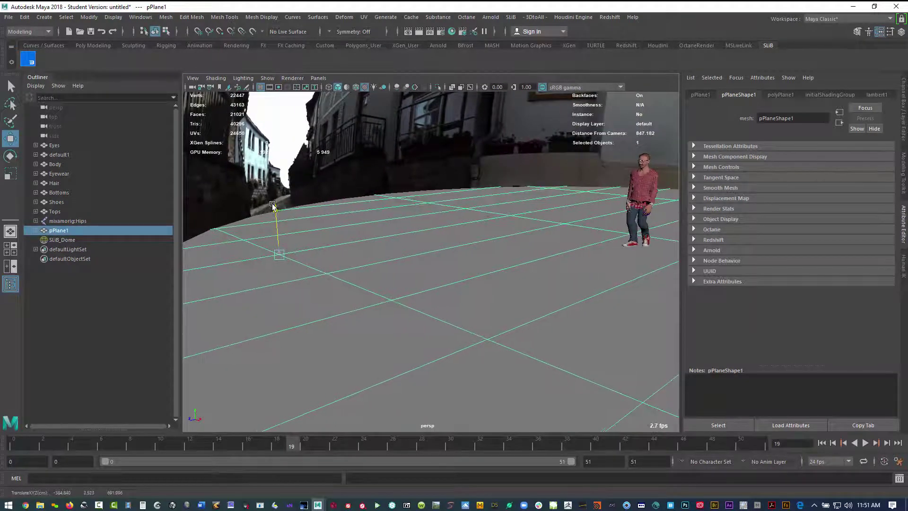
{"action": "left_click_drag", "start_coordinate": [613, 221], "coordinate": [490, 243], "text": "alt"}
{"action": "right_click_drag", "start_coordinate": [490, 243], "coordinate": [514, 232], "text": "alt"}
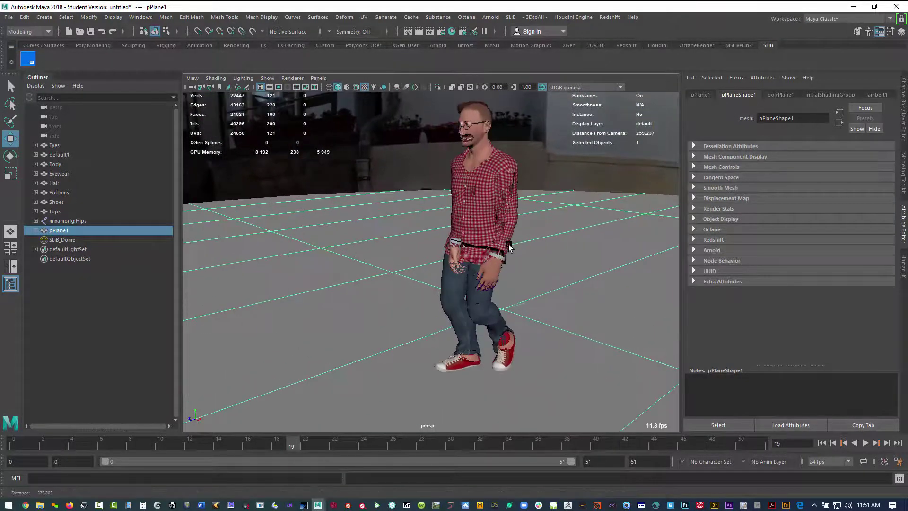
Make an Arnold test render of the current frame, then render it again.
{"action": "left_click", "coordinate": [419, 32]}
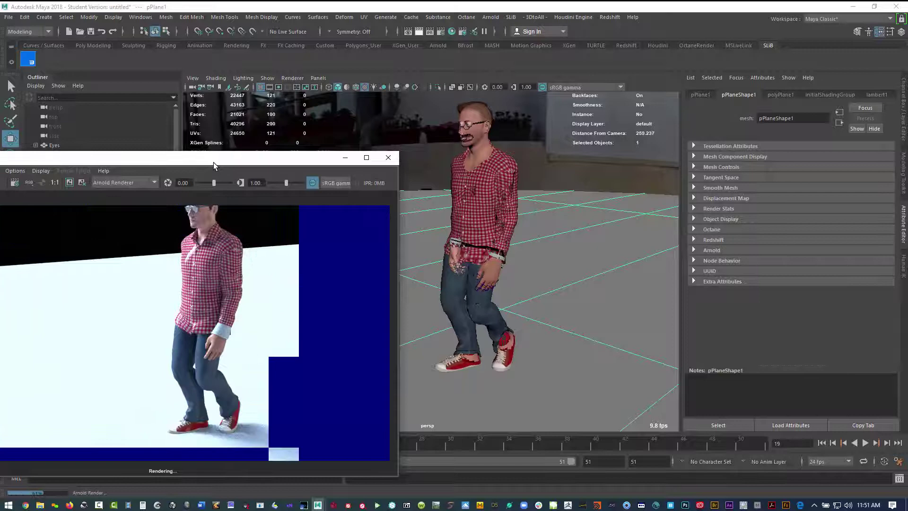
{"action": "left_click_drag", "start_coordinate": [212, 168], "coordinate": [491, 119]}
{"action": "left_click", "coordinate": [250, 144]}
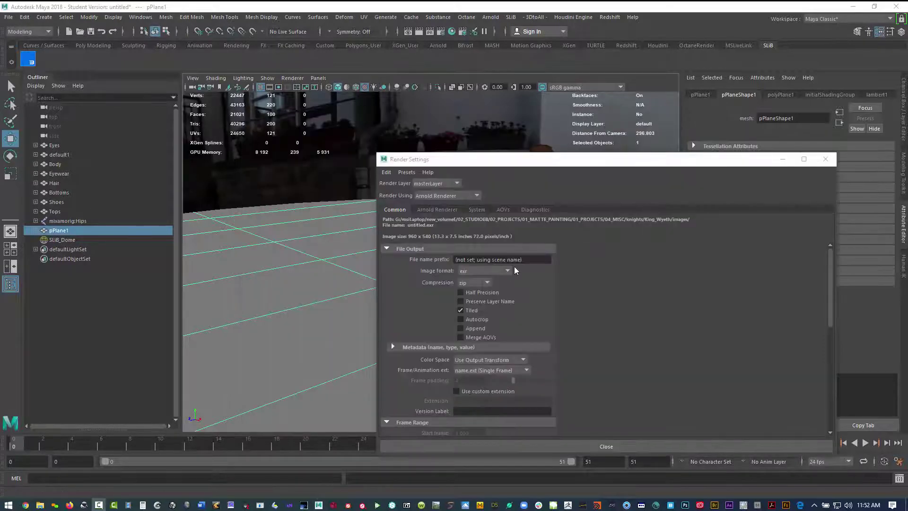
Output JPEG frames 1–50 named name.#.ext, then bring up File > Set Project.
{"action": "left_click", "coordinate": [506, 270]}
{"action": "left_click", "coordinate": [477, 281]}
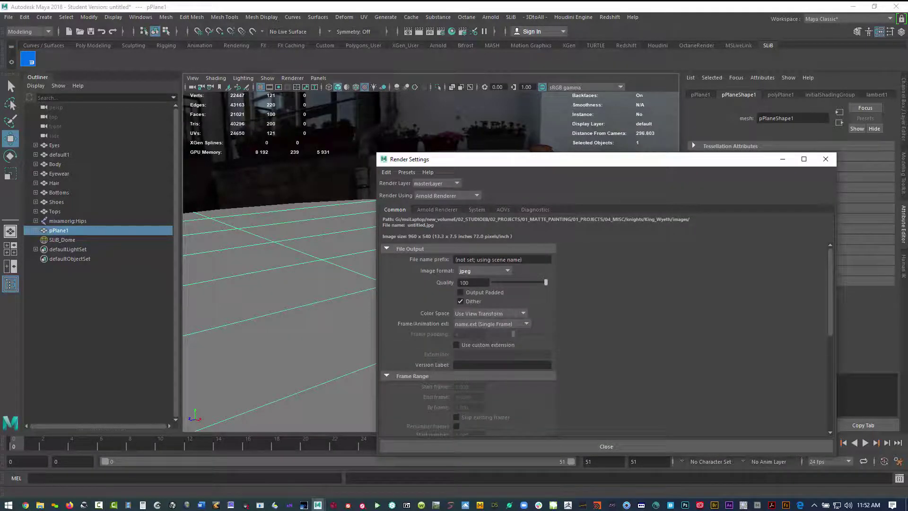
{"action": "scroll", "coordinate": [494, 316], "scroll_direction": "down", "scroll_amount": 1}
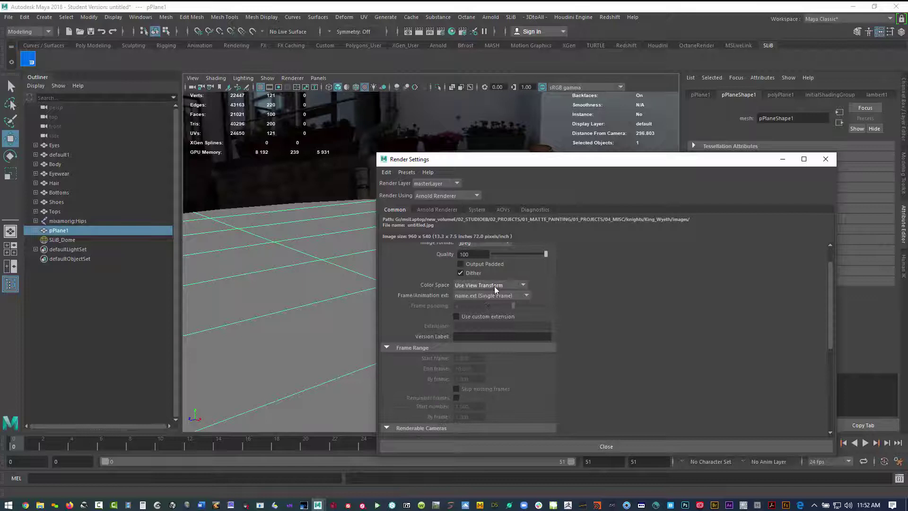
{"action": "scroll", "coordinate": [477, 329], "scroll_direction": "up", "scroll_amount": 1}
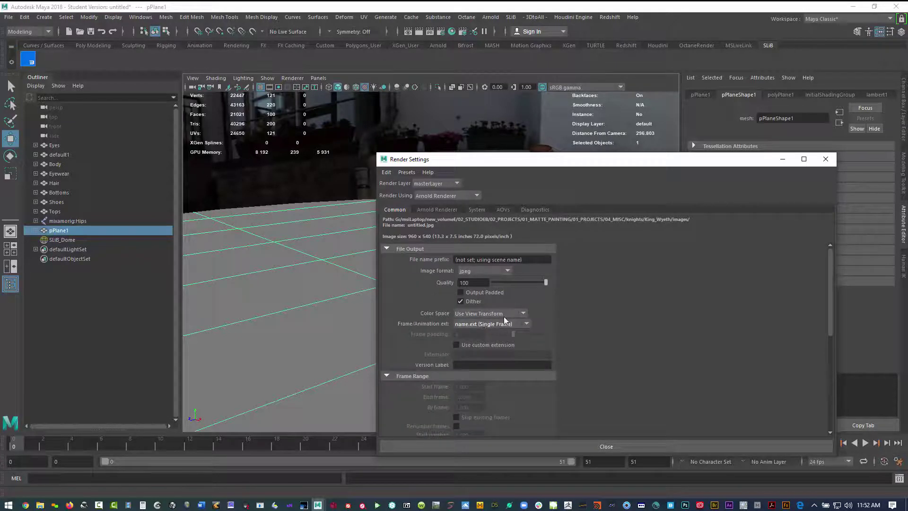
{"action": "left_click", "coordinate": [518, 324]}
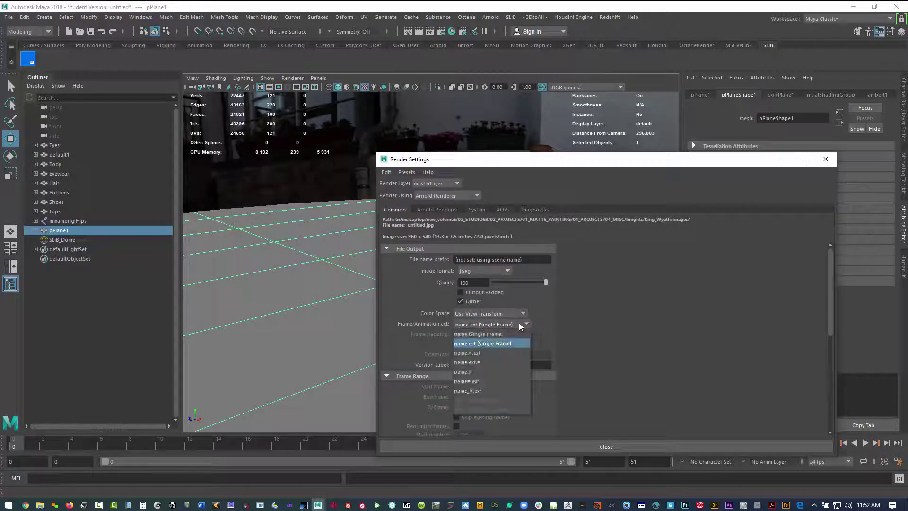
{"action": "left_click", "coordinate": [499, 358]}
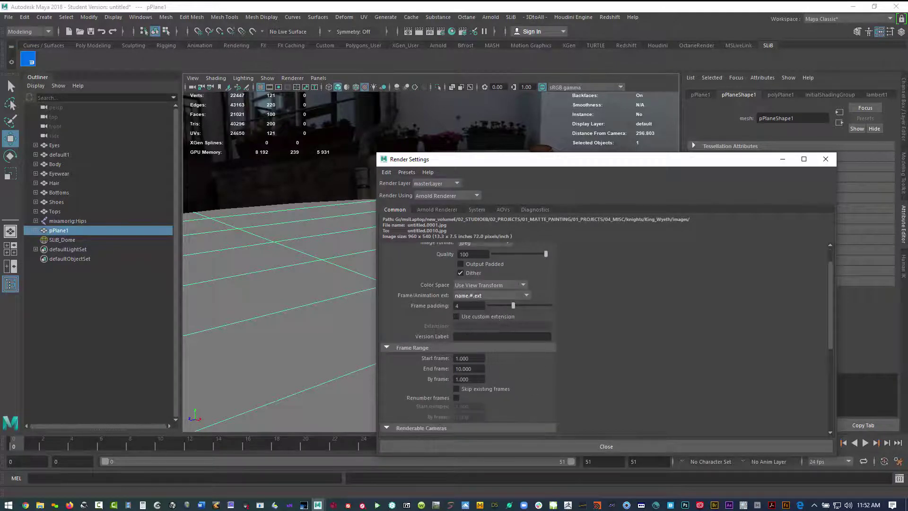
{"action": "key", "text": "Tab"}
{"action": "type", "text": "50"}
{"action": "key", "text": "Return"}
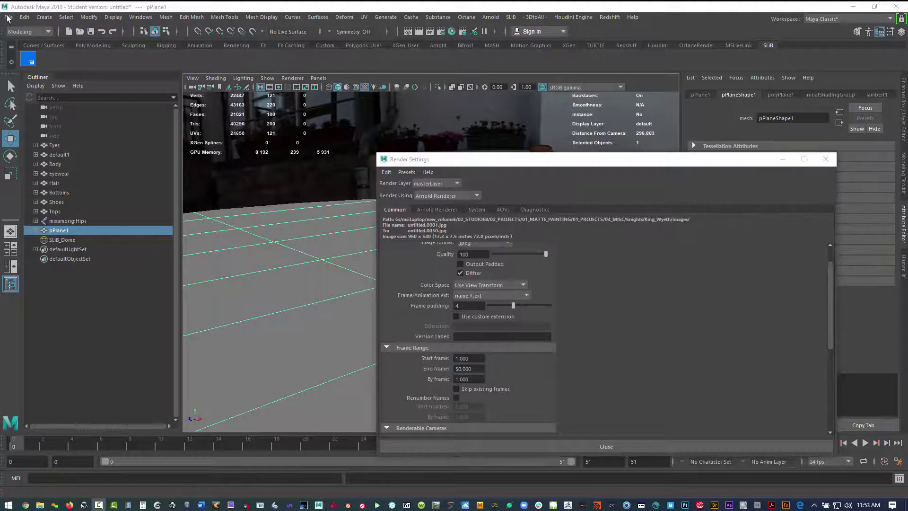
{"action": "left_click", "coordinate": [8, 18]}
{"action": "left_click", "coordinate": [66, 339]}
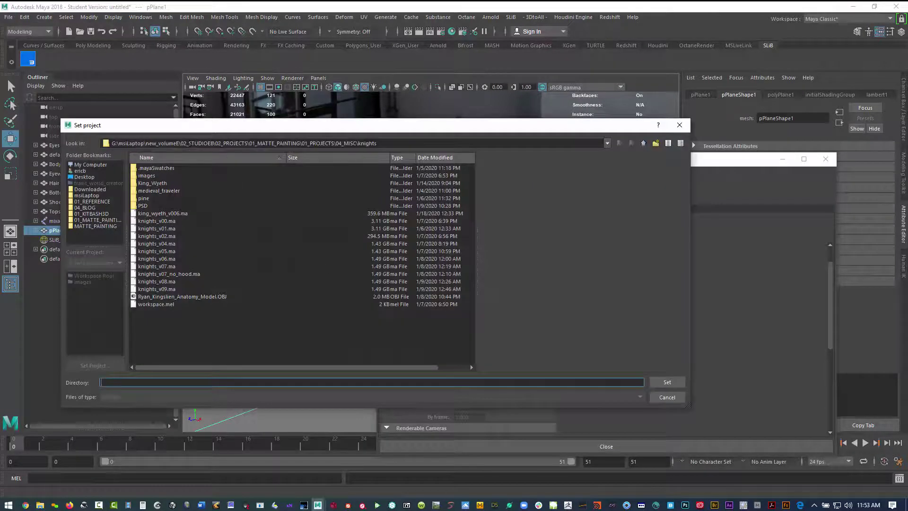
Set the project to the 09_Fuse_Mixamo/Male_walkCycle folder.
{"action": "left_click", "coordinate": [643, 144]}
{"action": "left_click", "coordinate": [642, 143]}
{"action": "left_click", "coordinate": [642, 143]}
{"action": "left_click", "coordinate": [642, 143]}
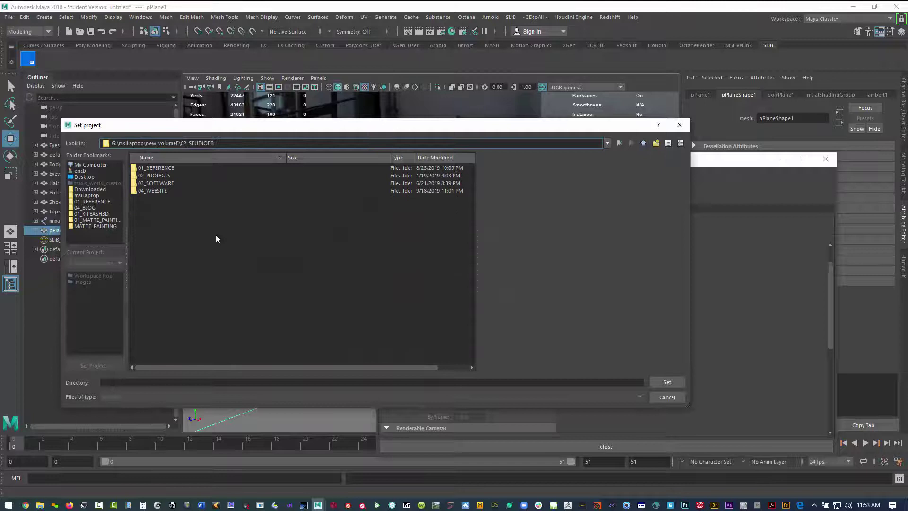
{"action": "double_click", "coordinate": [157, 168]}
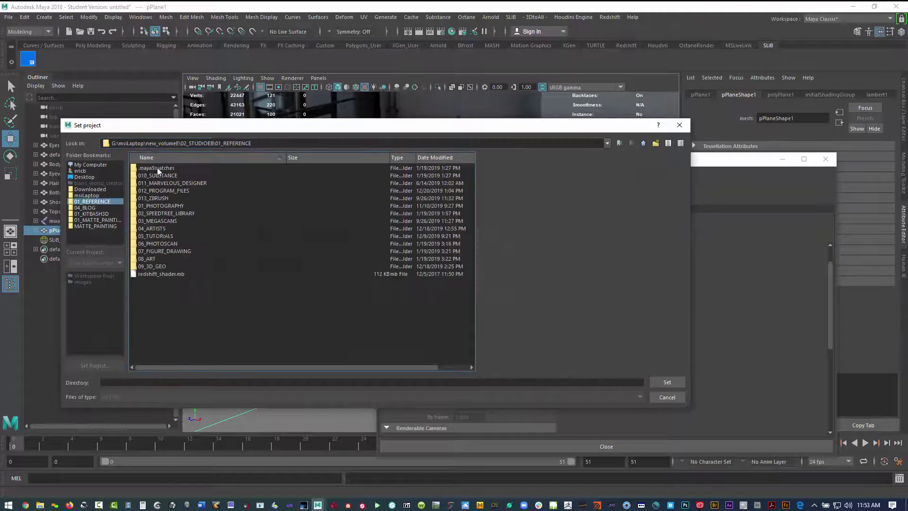
{"action": "double_click", "coordinate": [154, 267]}
{"action": "double_click", "coordinate": [158, 235]}
{"action": "double_click", "coordinate": [152, 193]}
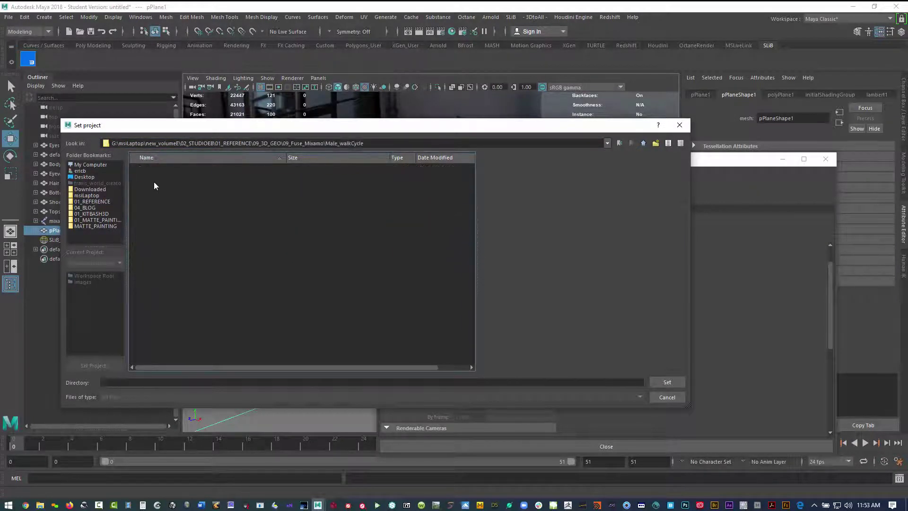
{"action": "left_click", "coordinate": [169, 382]}
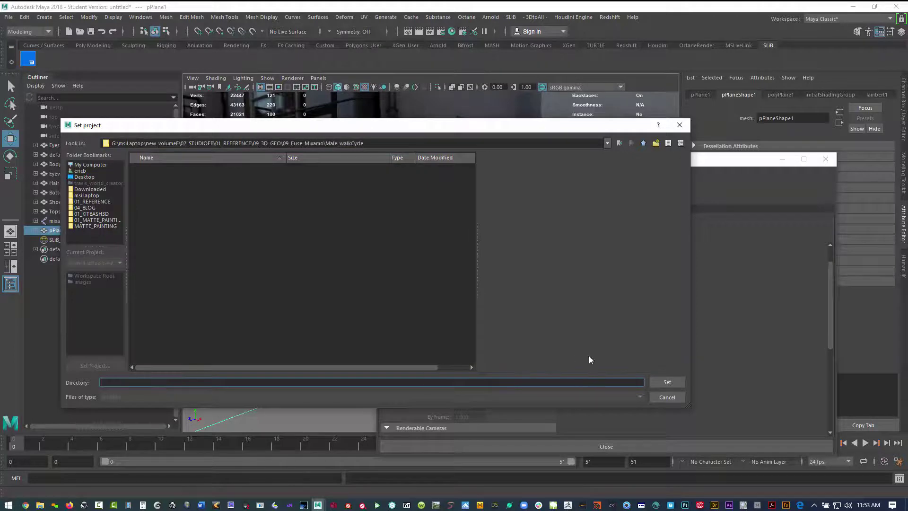
{"action": "key", "text": "Return"}
{"action": "left_click", "coordinate": [466, 268]}
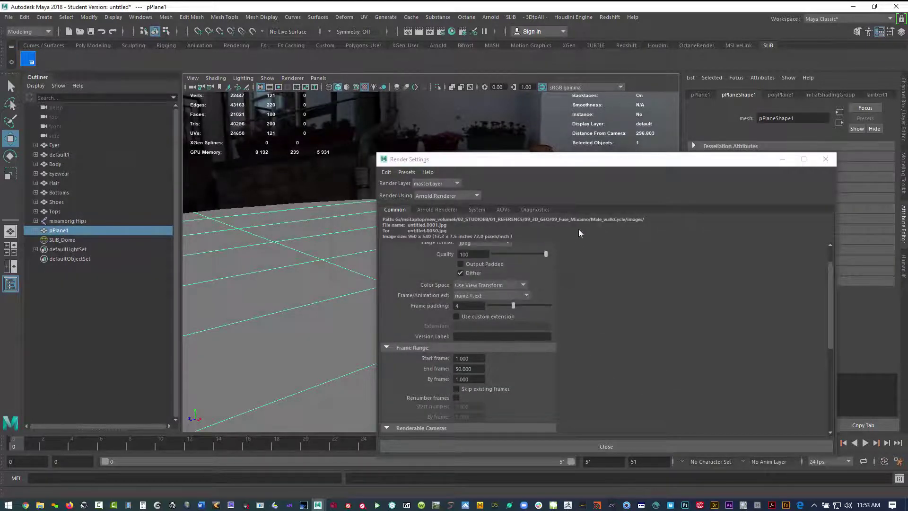
From the Rendering menu set, start a Batch Render of the sequence, saving the scene.
{"action": "scroll", "coordinate": [621, 381], "scroll_direction": "down", "scroll_amount": 6}
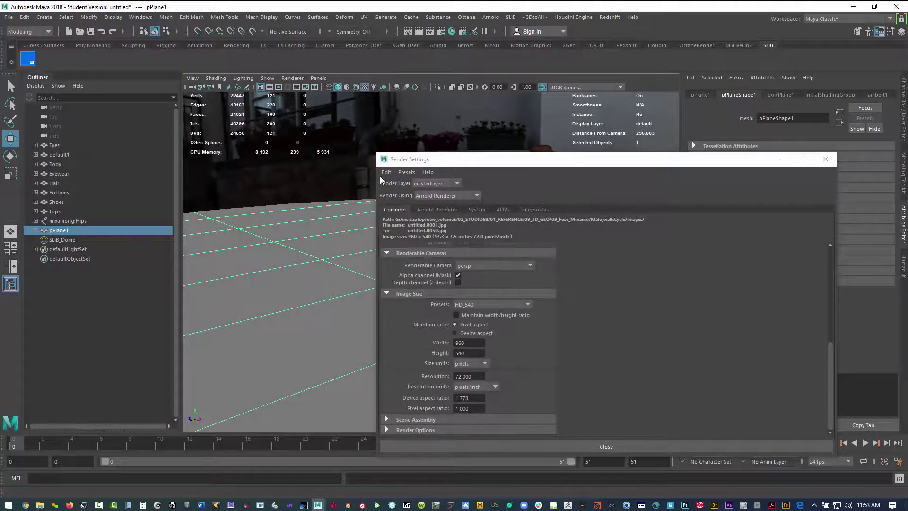
{"action": "left_click", "coordinate": [28, 32]}
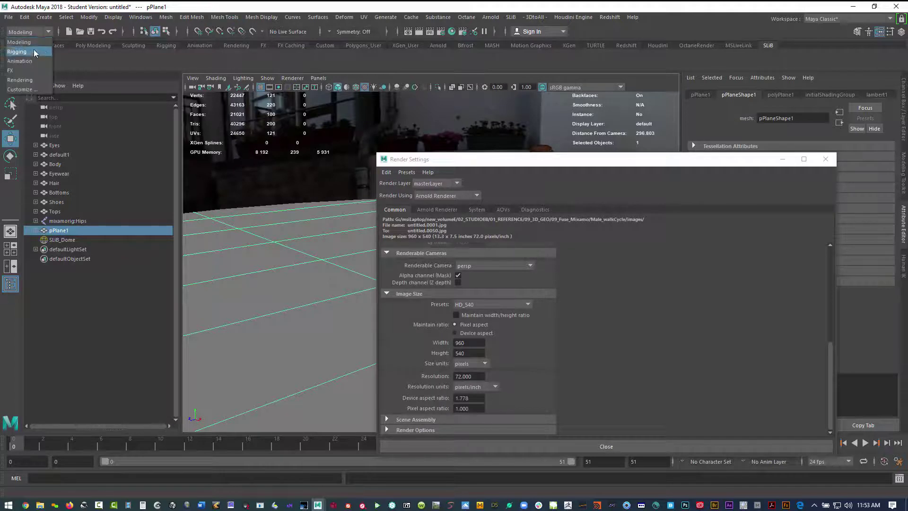
{"action": "left_click", "coordinate": [34, 84]}
{"action": "left_click", "coordinate": [248, 17]}
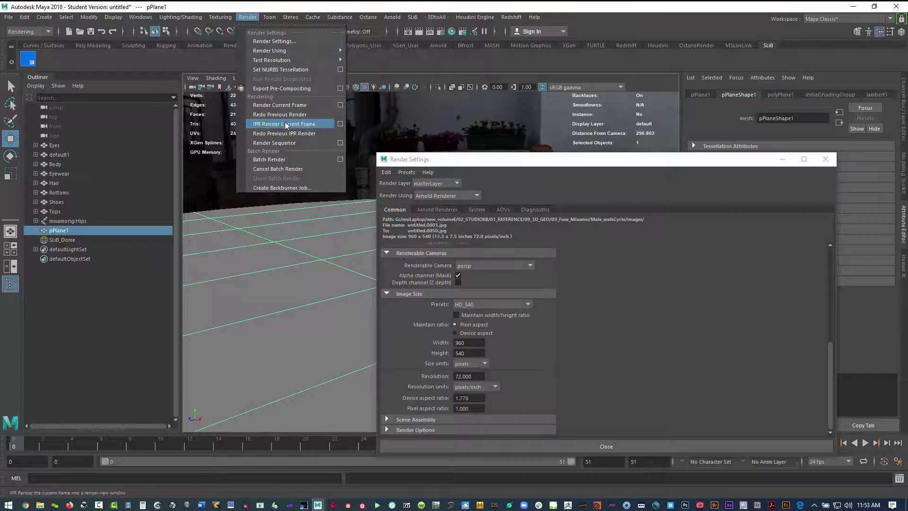
{"action": "left_click", "coordinate": [276, 160]}
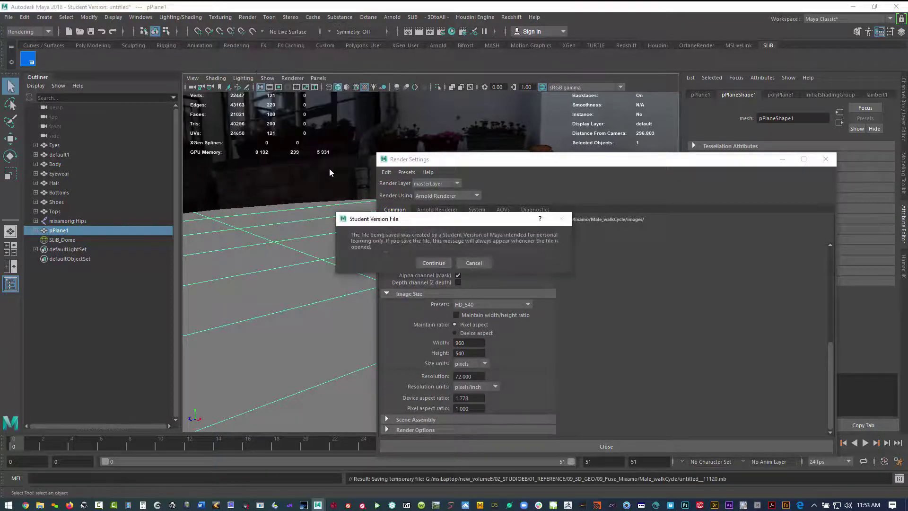
{"action": "left_click", "coordinate": [437, 264]}
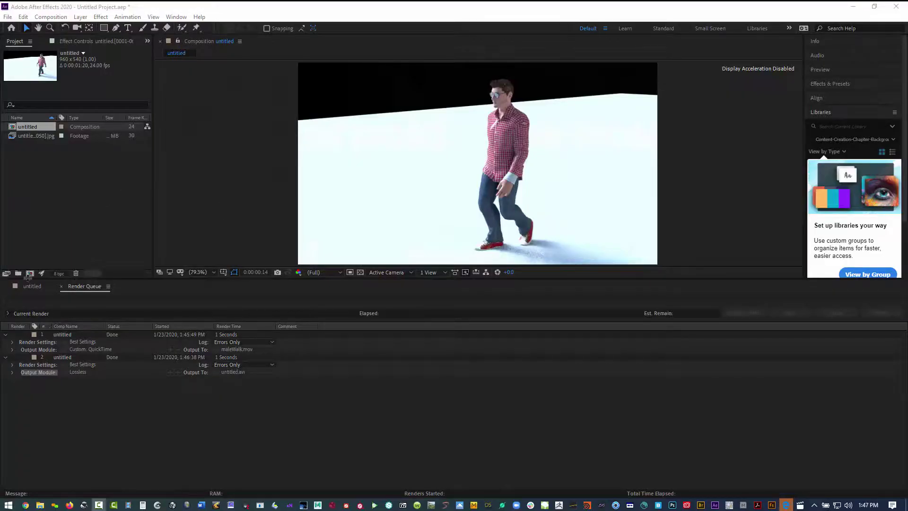
Preview the walk composition in After Effects and return to the finished render queue.
{"action": "left_click", "coordinate": [31, 285]}
{"action": "key", "text": "space"}
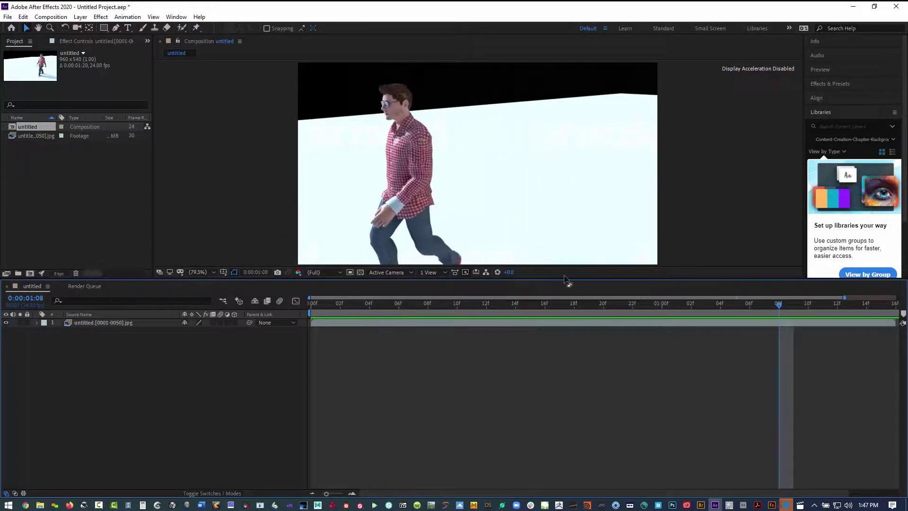
{"action": "left_click", "coordinate": [85, 286]}
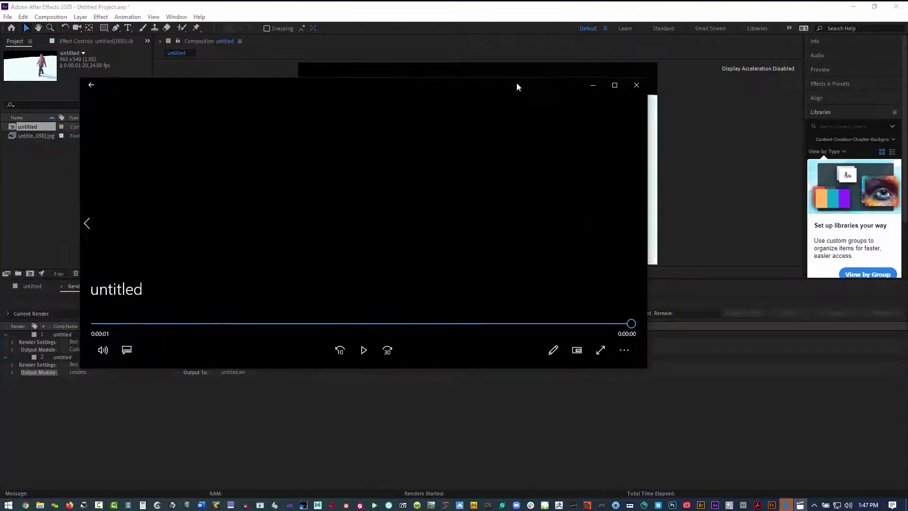
Play the rendered untitled walk movie in Movies & TV, replaying it twice.
{"action": "left_click", "coordinate": [652, 101]}
{"action": "left_click", "coordinate": [454, 480]}
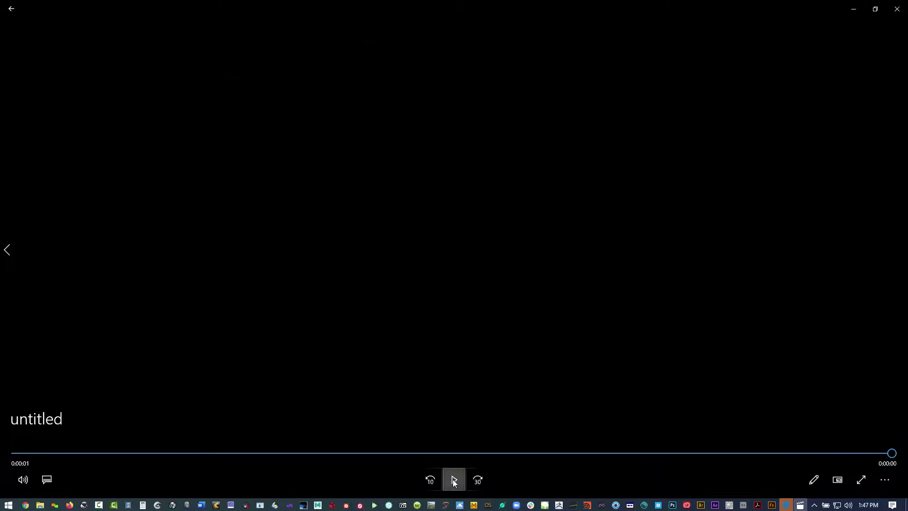
{"action": "left_click", "coordinate": [452, 479]}
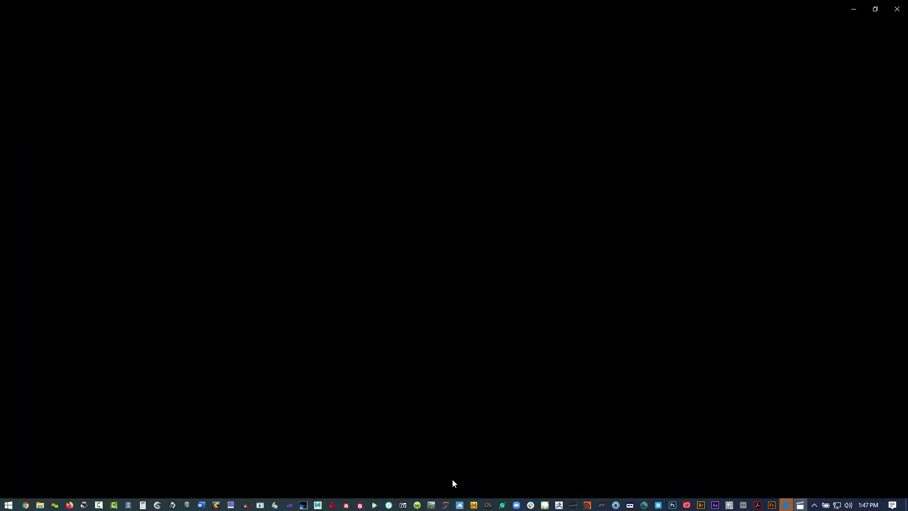
{"action": "left_click", "coordinate": [452, 479]}
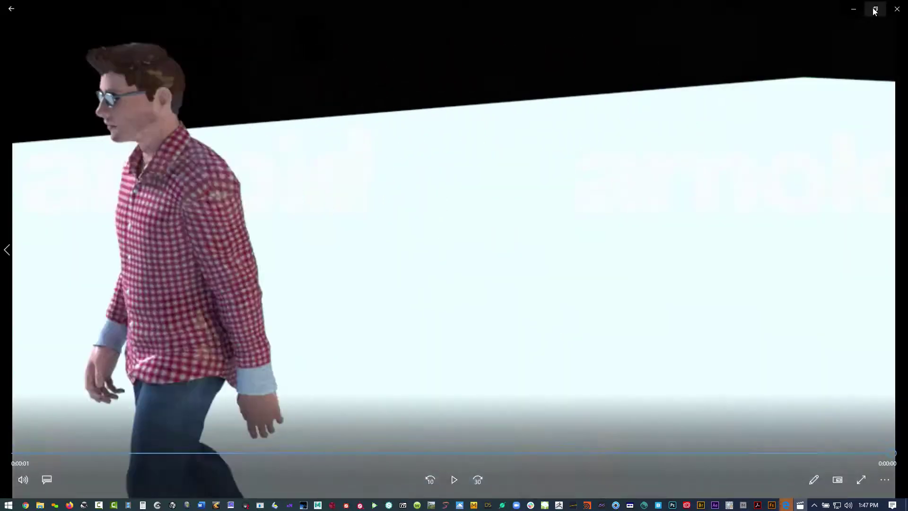